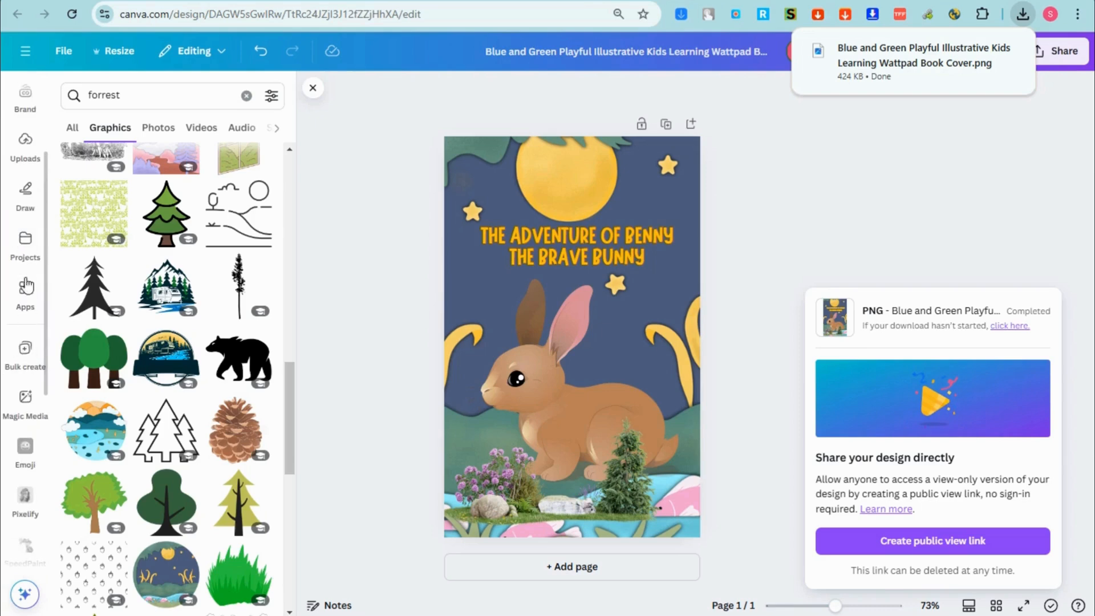
Open the Mockups app found by searching for "mock up" and browse its popular mockups
click(25, 291)
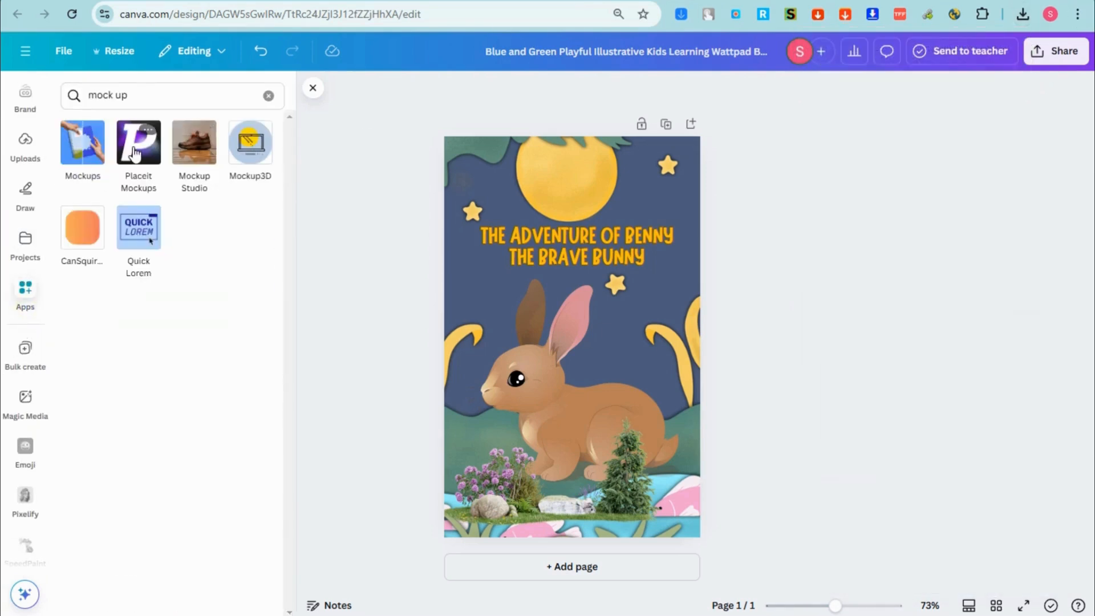
click(73, 160)
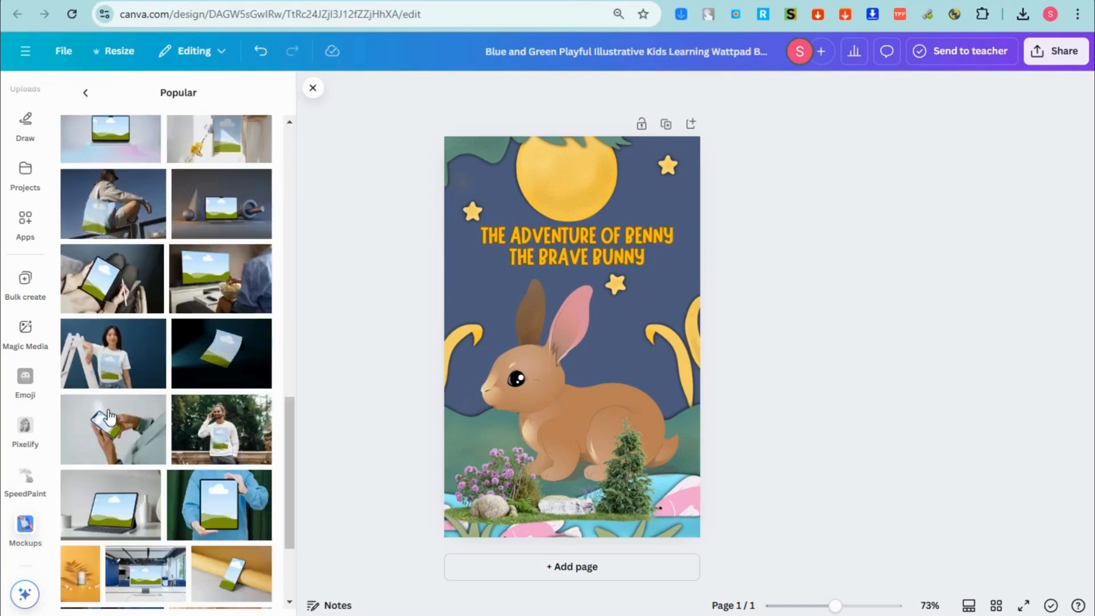
scroll(112, 381, up, 12)
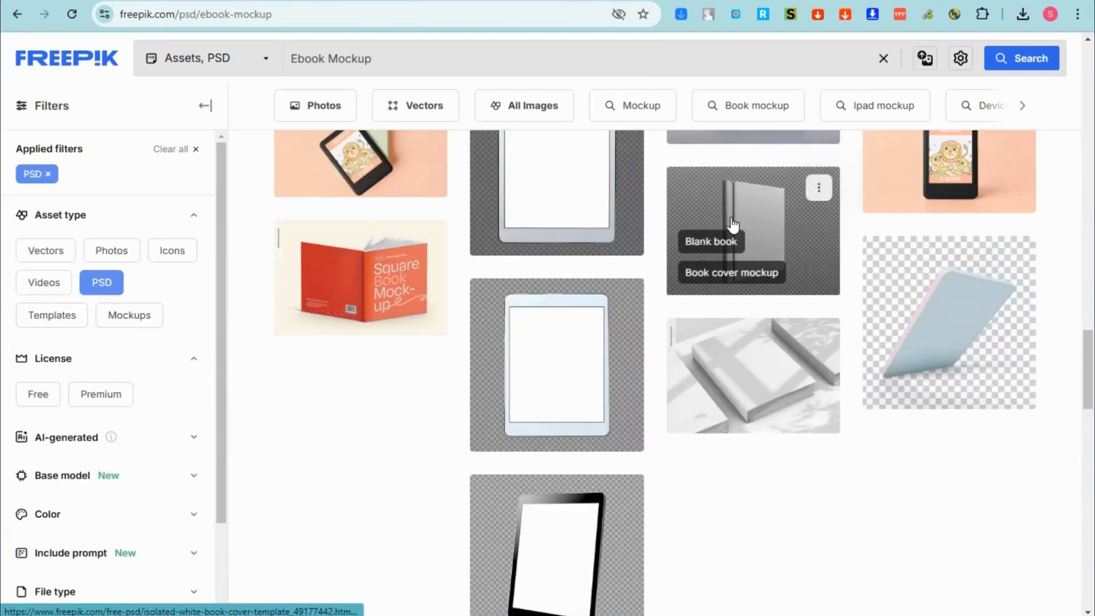
On Freepik, apply the bunny artwork to the Square Book Mockup's front cover with a navy cover color, and download the mockup as PNG
click(410, 284)
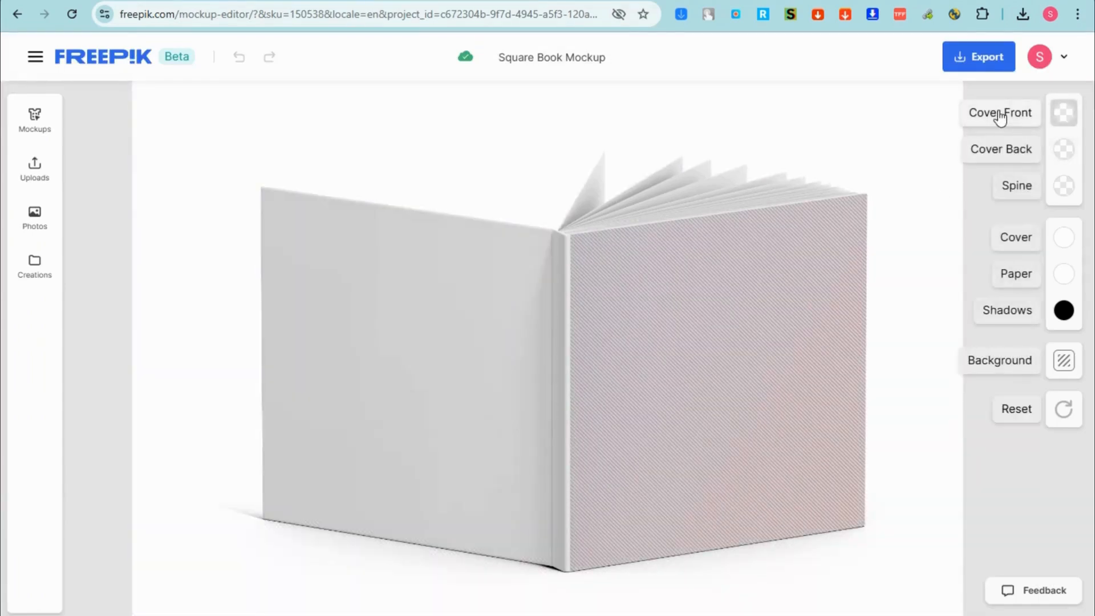
click(998, 111)
click(957, 178)
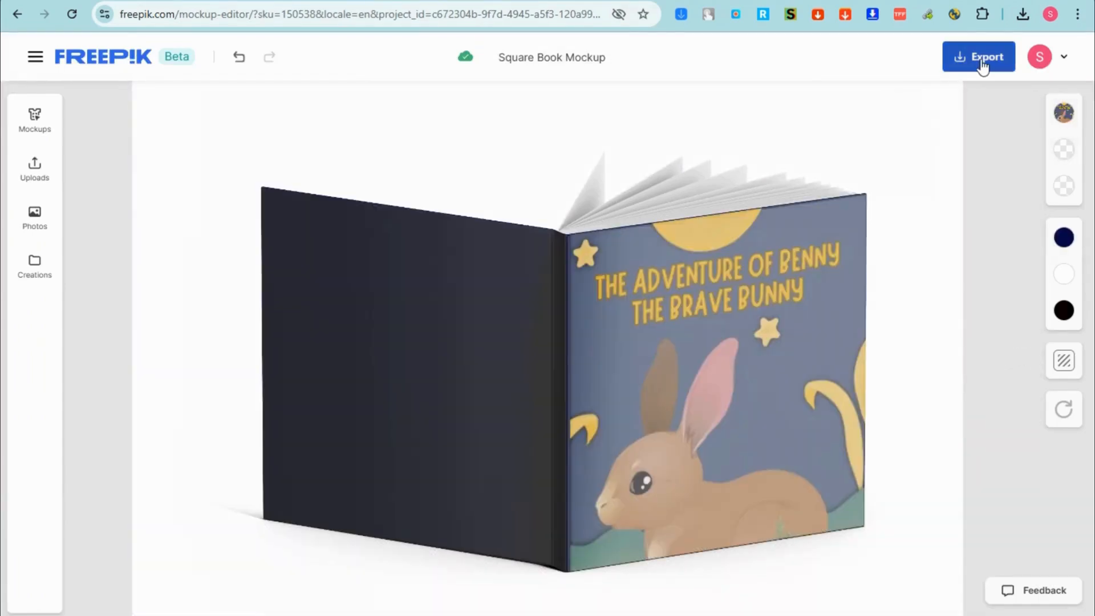
click(983, 64)
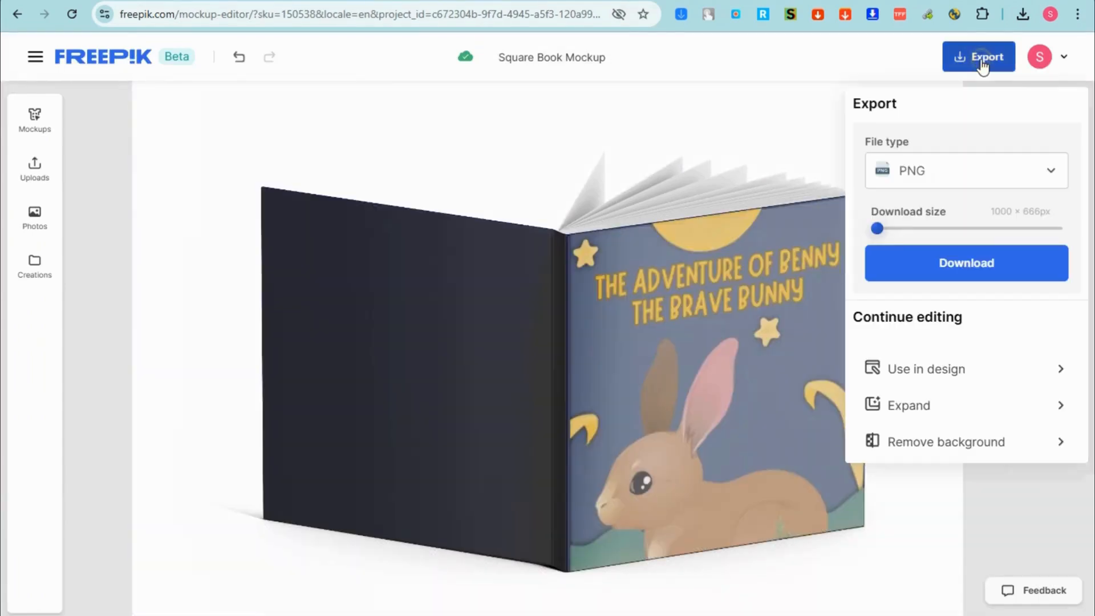
click(951, 268)
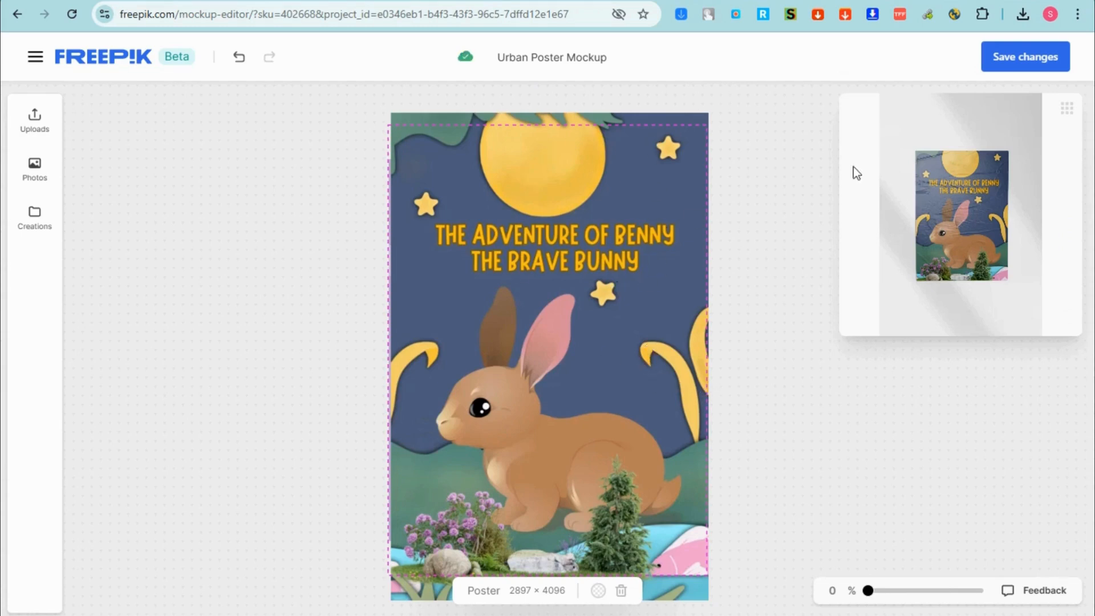
Save the bunny artwork placement in the Urban Poster Mockup and download the mockup as PNG
click(1014, 63)
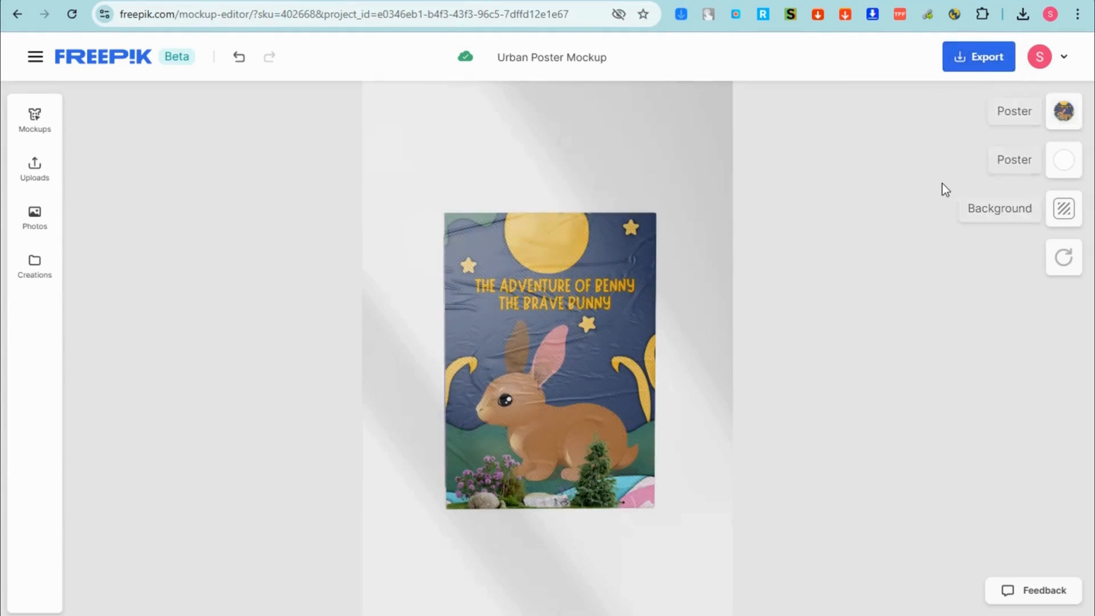
click(979, 64)
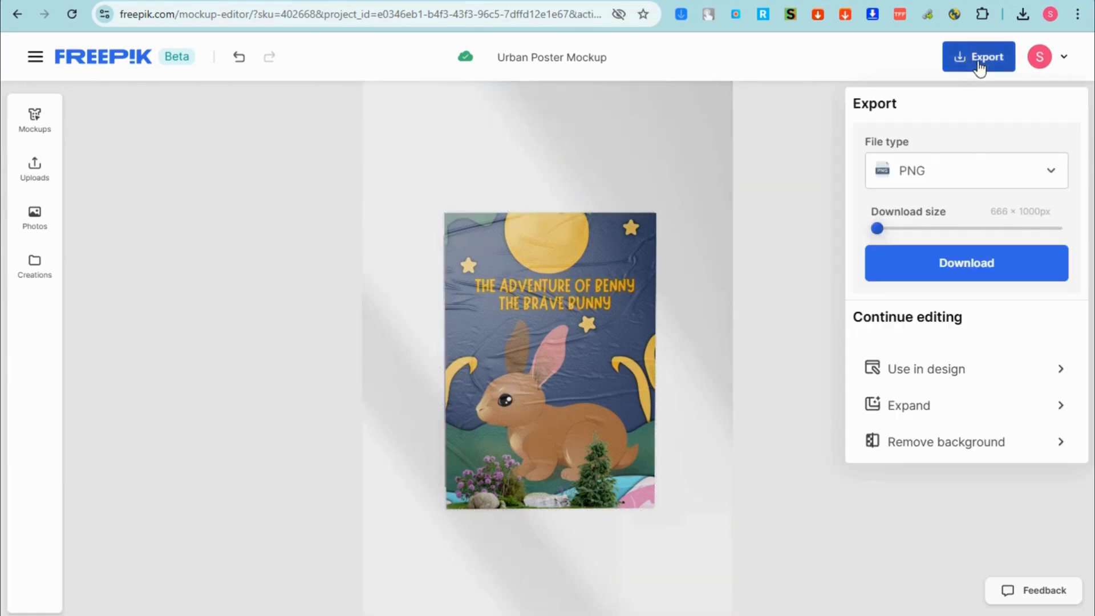
click(914, 257)
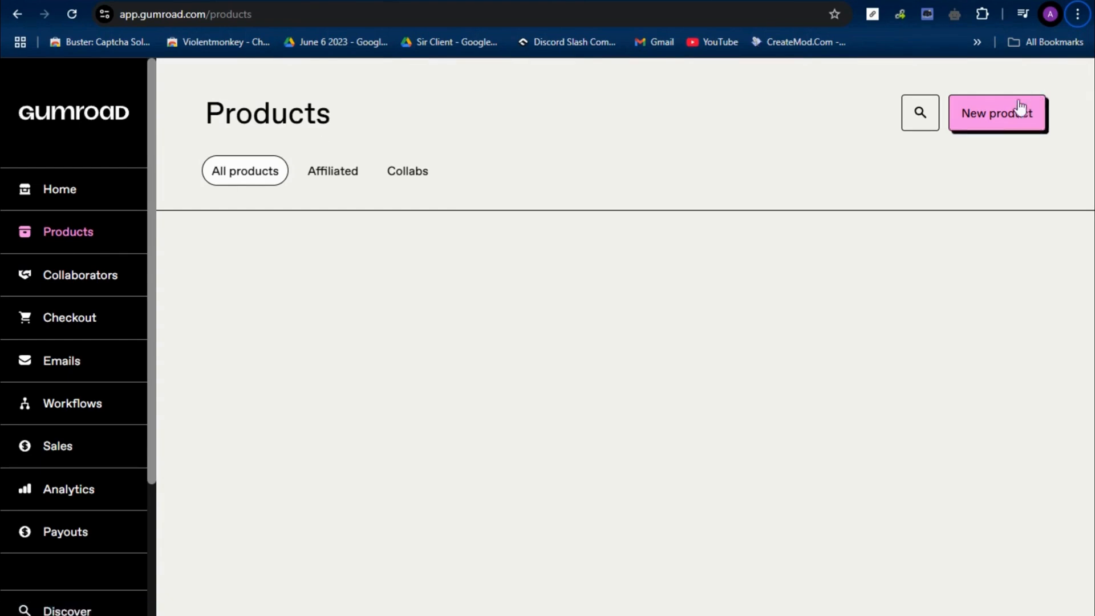
On Gumroad, start a new Digital product named "The Adventure of Benny the Brave Bunny"
click(997, 123)
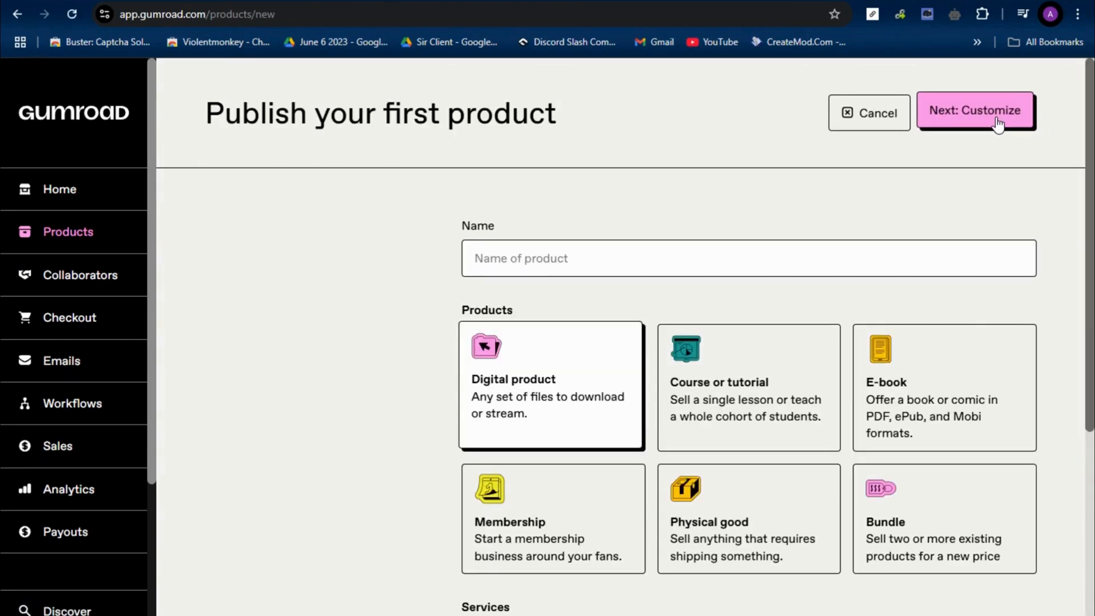
click(565, 251)
text(The Adventure of Benny the Brave Bunny)
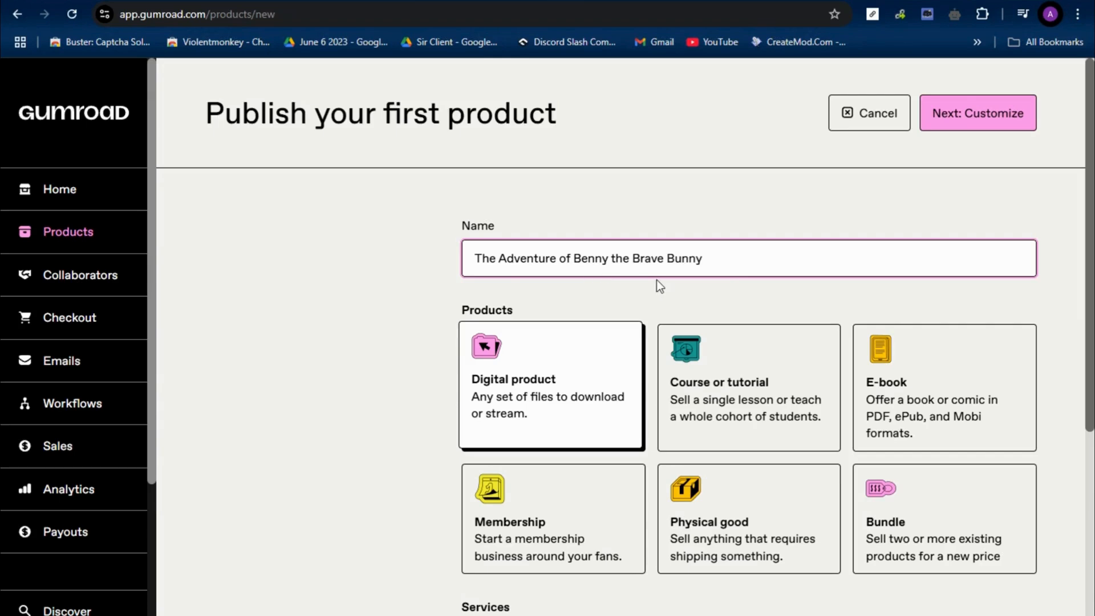
scroll(582, 425, down, 3)
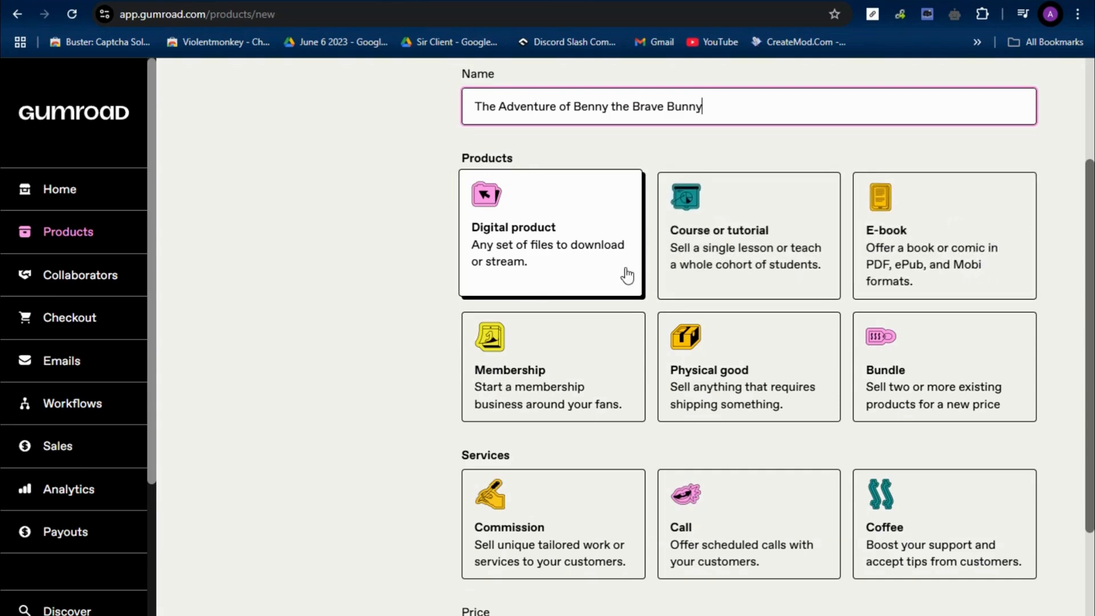
click(540, 244)
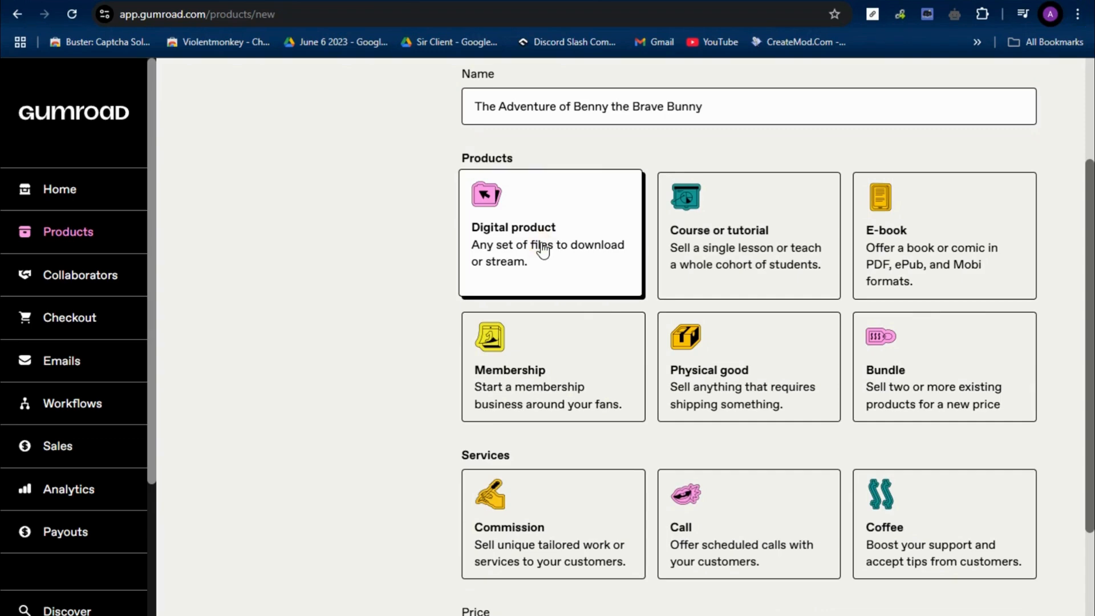
Set the product price to $20 and continue to the customization page
scroll(542, 250, down, 2)
click(574, 506)
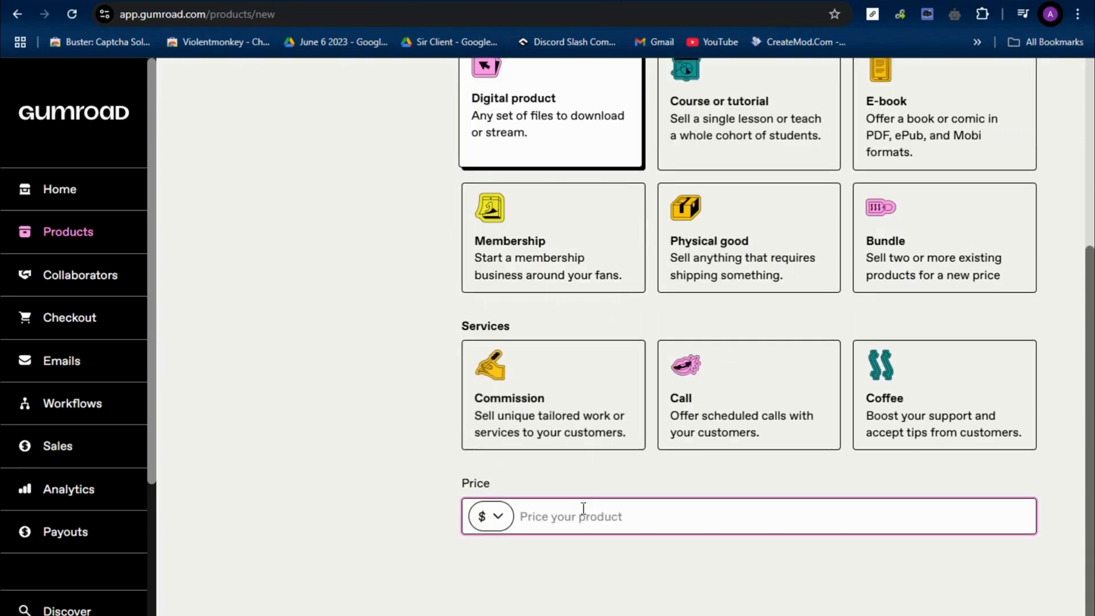
text(20)
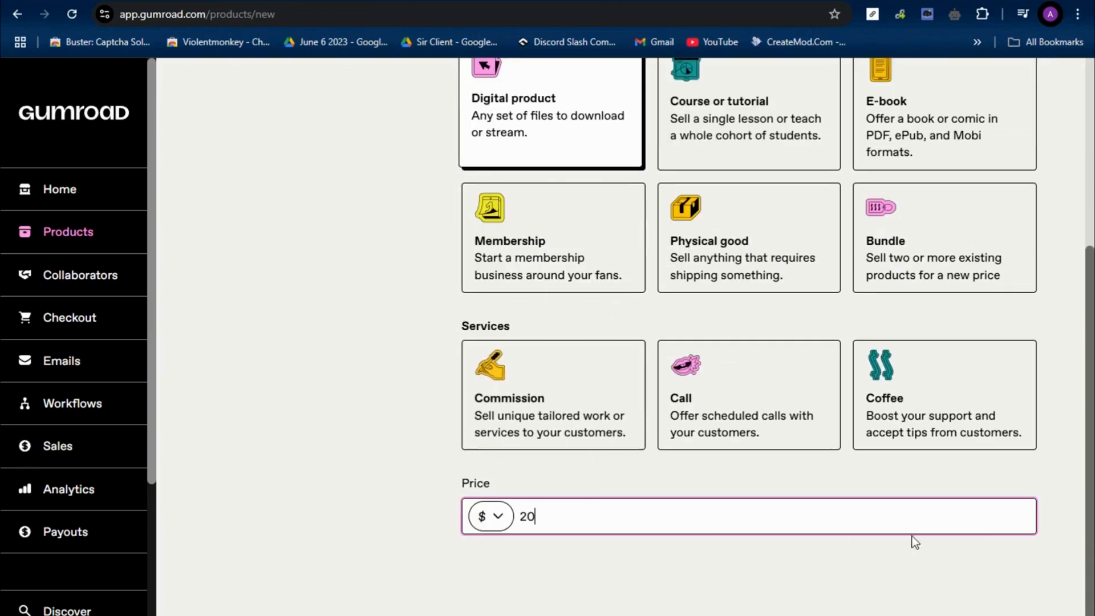
key(F11)
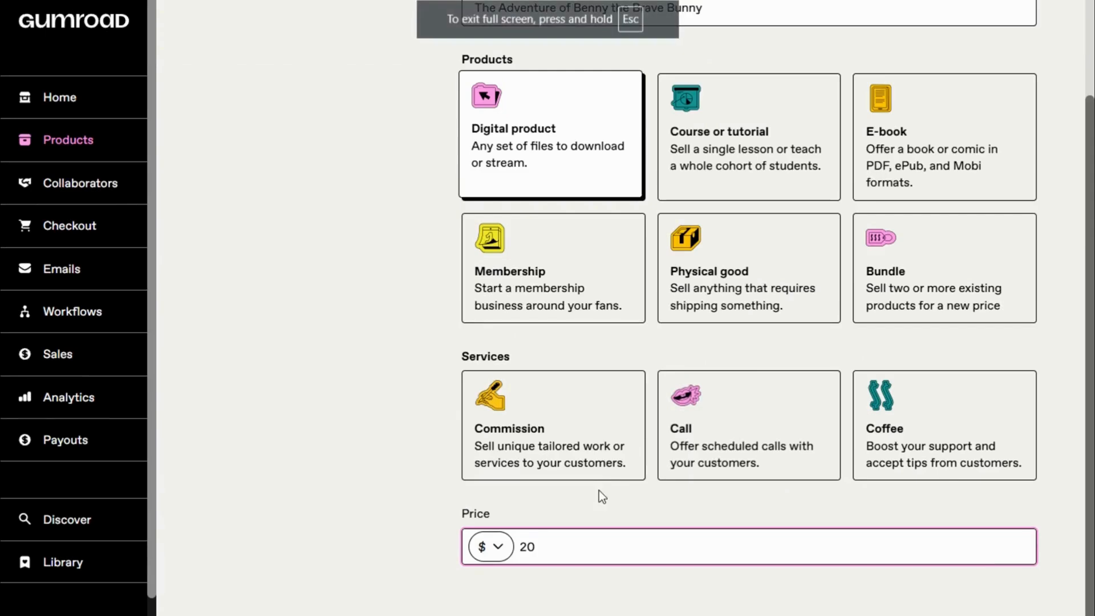
key(F11)
key(F10)
scroll(542, 463, up, 5)
click(970, 115)
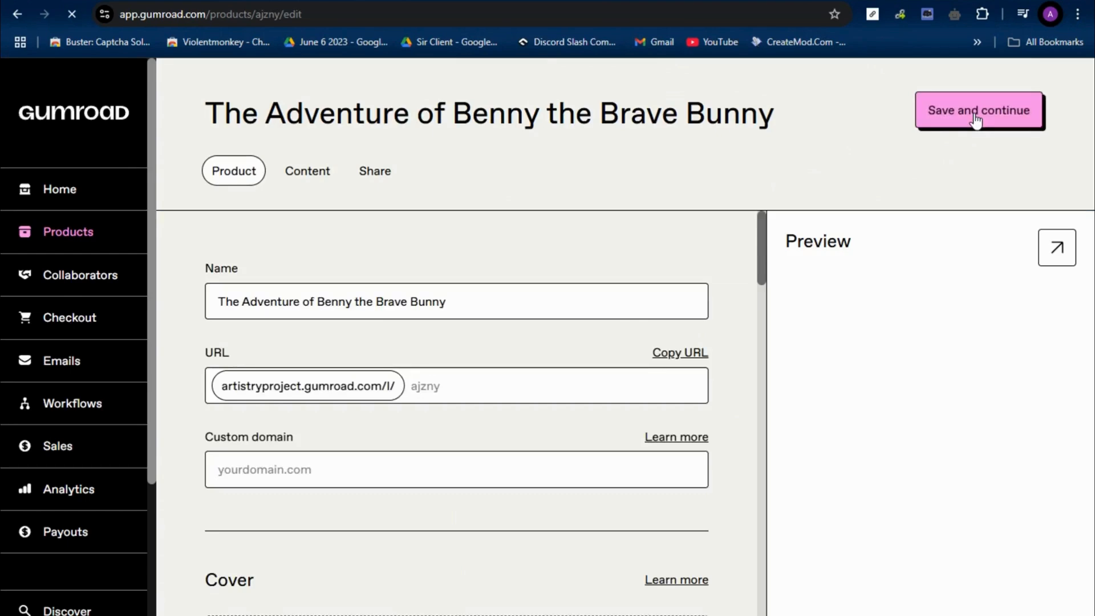
Fill in the product description with the two-paragraph text beginning "In this delightful children's story, Benny, a little bunny with a big heart"
scroll(257, 277, down, 1)
scroll(317, 262, up, 1)
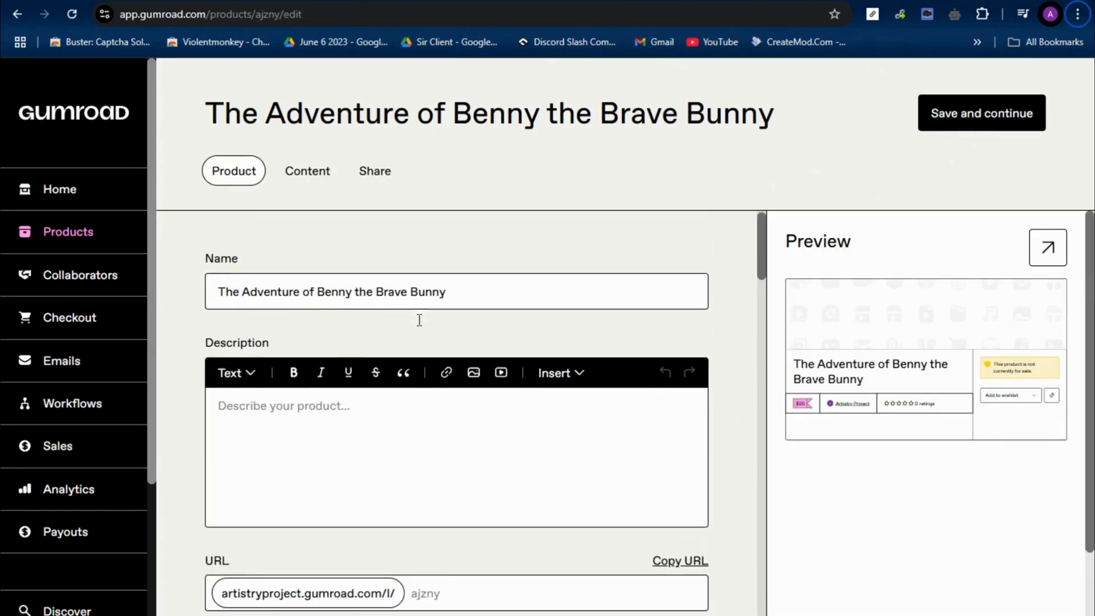
scroll(419, 320, down, 1)
click(308, 350)
text(In this delightful children’s story, Benny, a little bunny with a big heart, faces his fear of the dark forest to help a friend in need. With the help of his slow but steady friend, Tilly the Turtle, Benny learns that true bravery is about doing the right thing, even when you’re scared. Full of lovable characters and valuable life lessons, this story is perfect for bedtime reading or daytime adventures! The Adventure of Benny the Brave Bunny teaches children about courage, friendship, and overcoming fears in a gentle, fun way. It’s an enchanting tale that will inspire little ones to be brave and kind, even when things seem a little scary.)
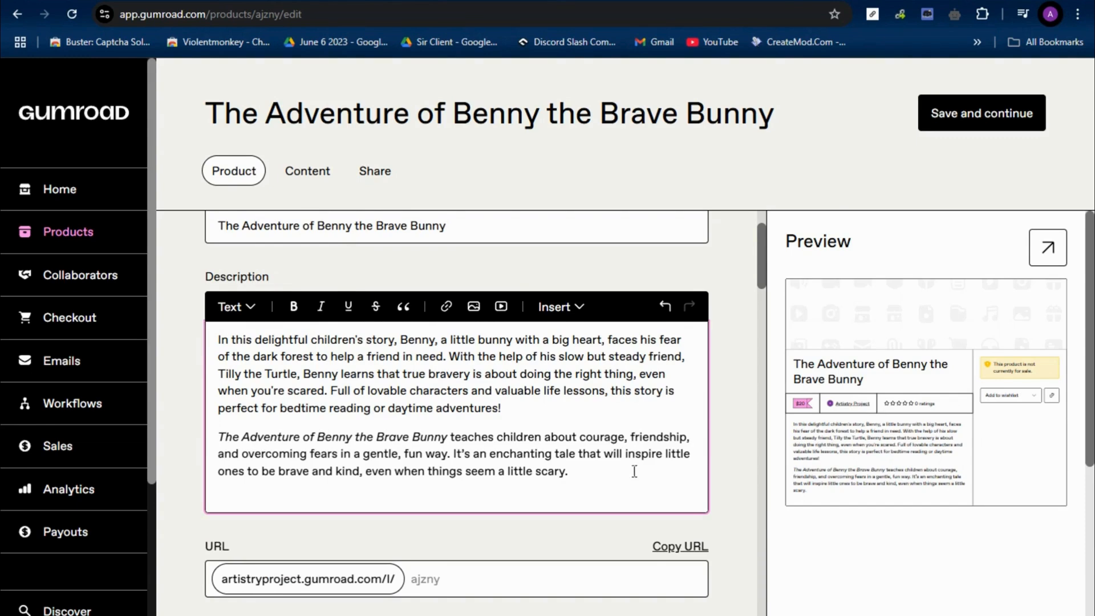
key(ctrl+a)
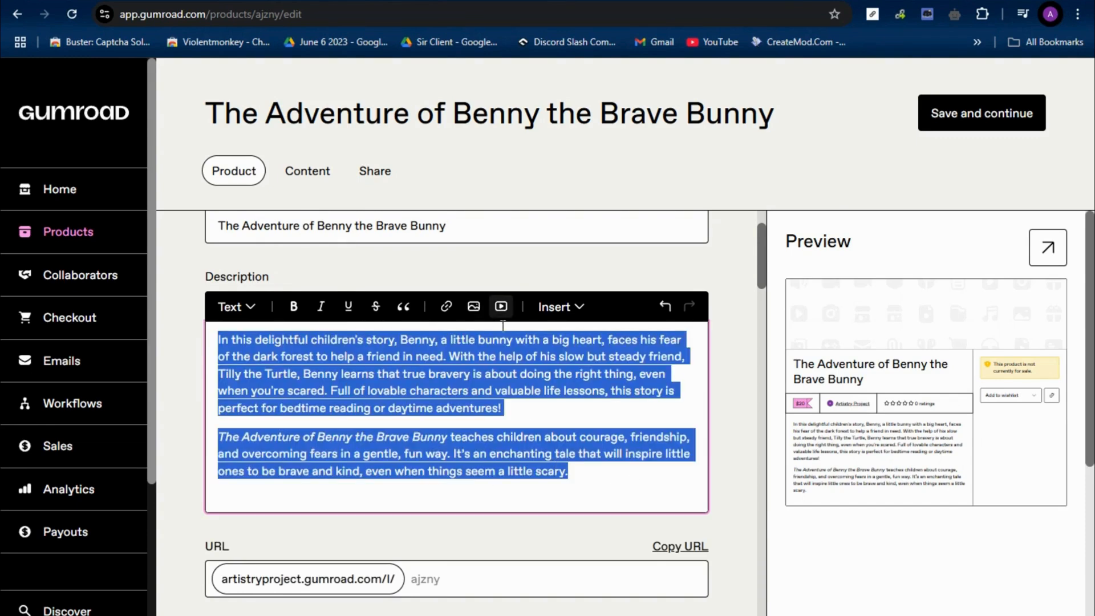
click(250, 311)
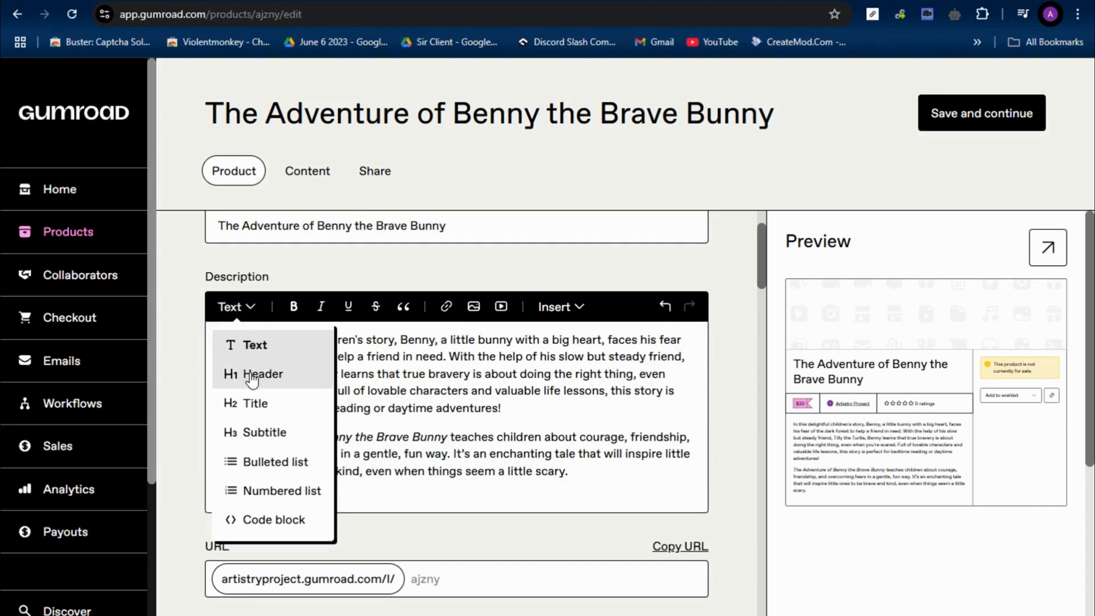
click(371, 374)
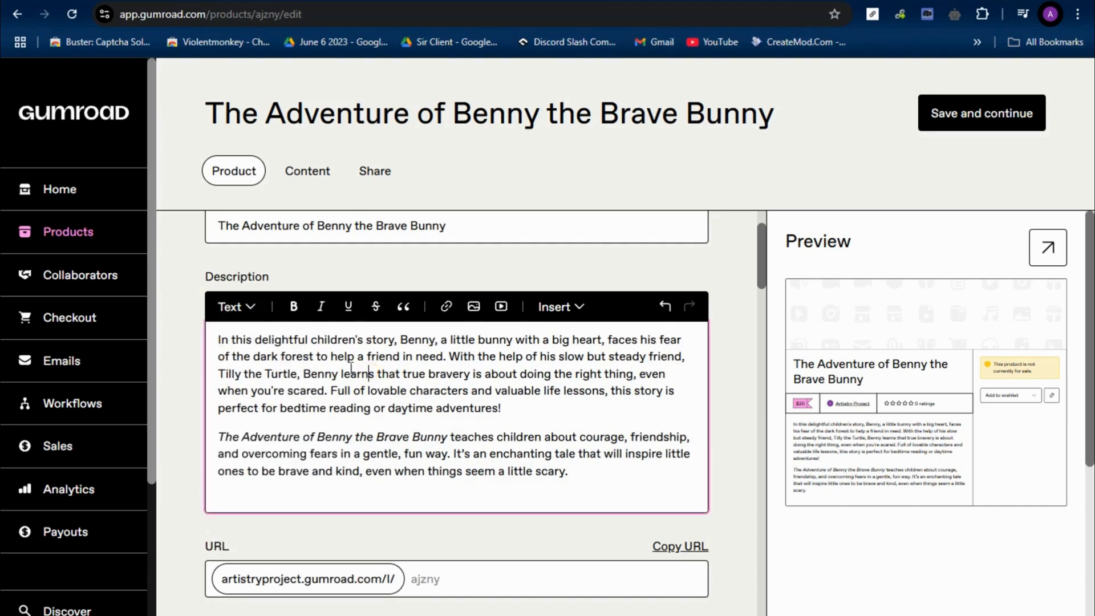
Try the Header style on the book title in the second description paragraph, restore it to Text, and make the title bold
drag(449, 438, 204, 439)
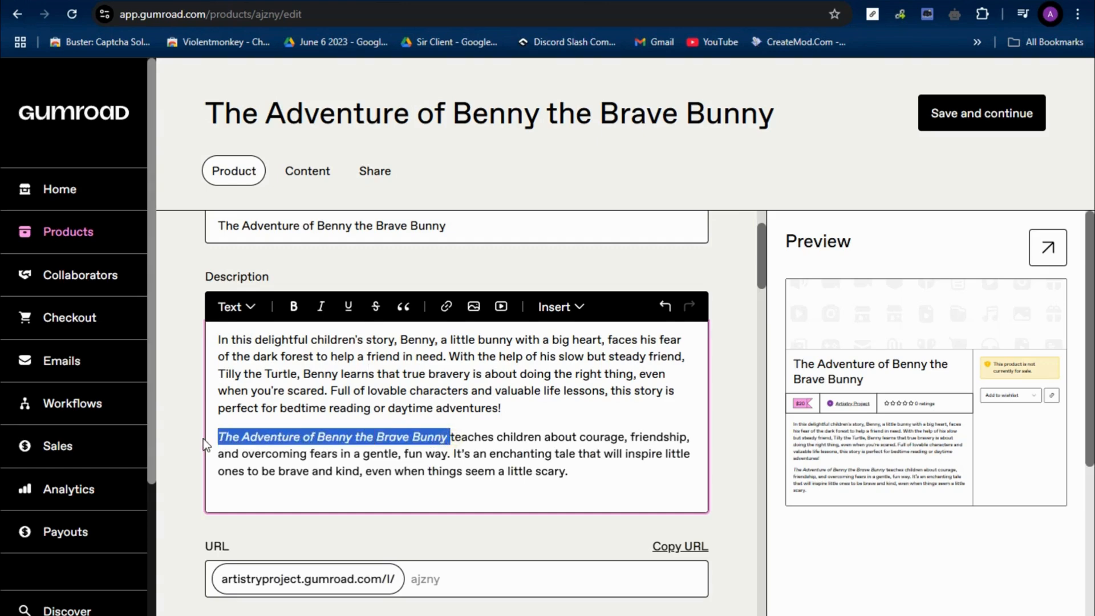
click(236, 307)
click(252, 375)
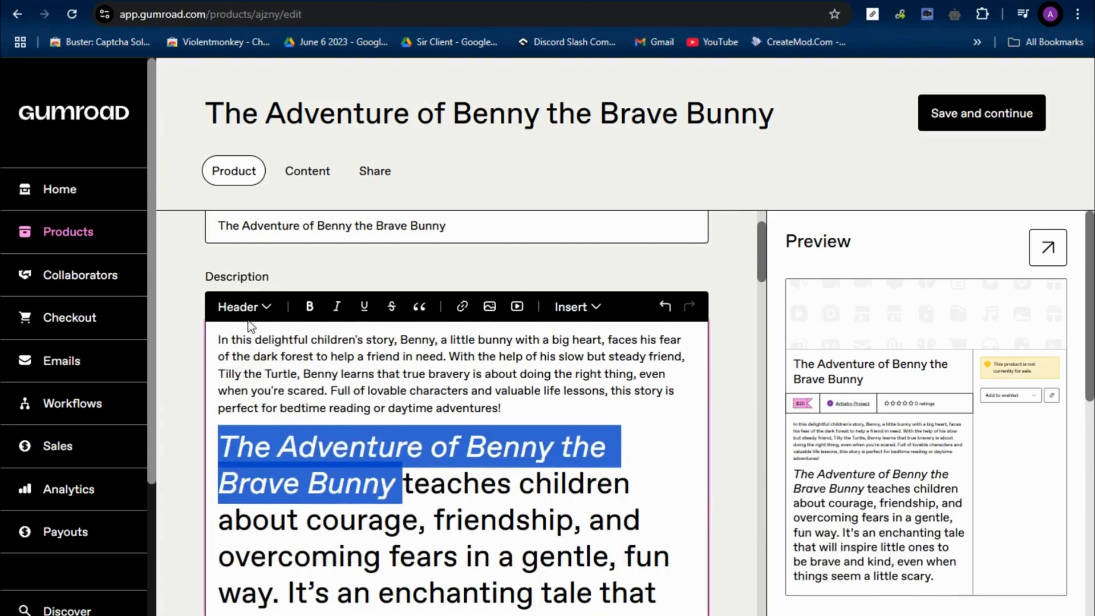
click(257, 312)
click(250, 345)
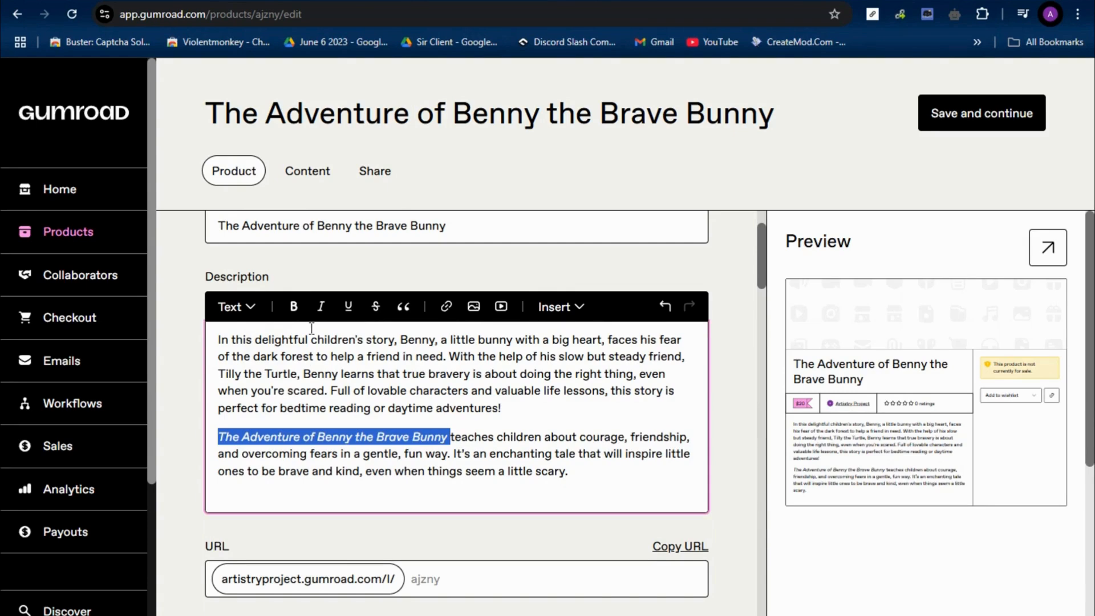
click(294, 307)
Try italic formatting on the first description paragraph and remove it again
drag(519, 406, 294, 306)
click(322, 306)
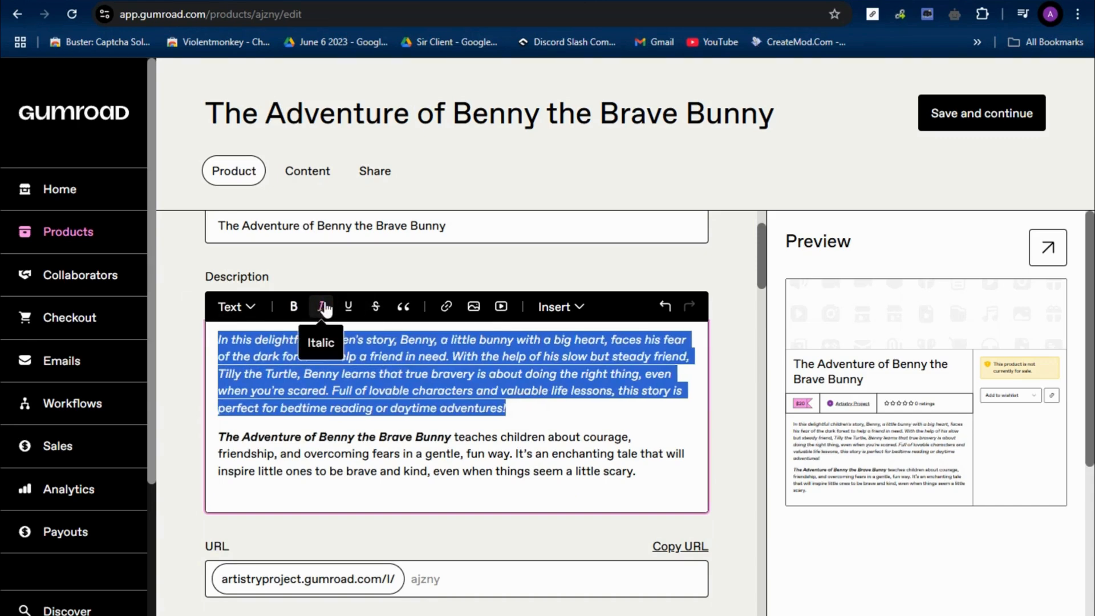
click(324, 308)
Underline the book title at the start of the second description paragraph
drag(379, 438, 190, 439)
click(348, 307)
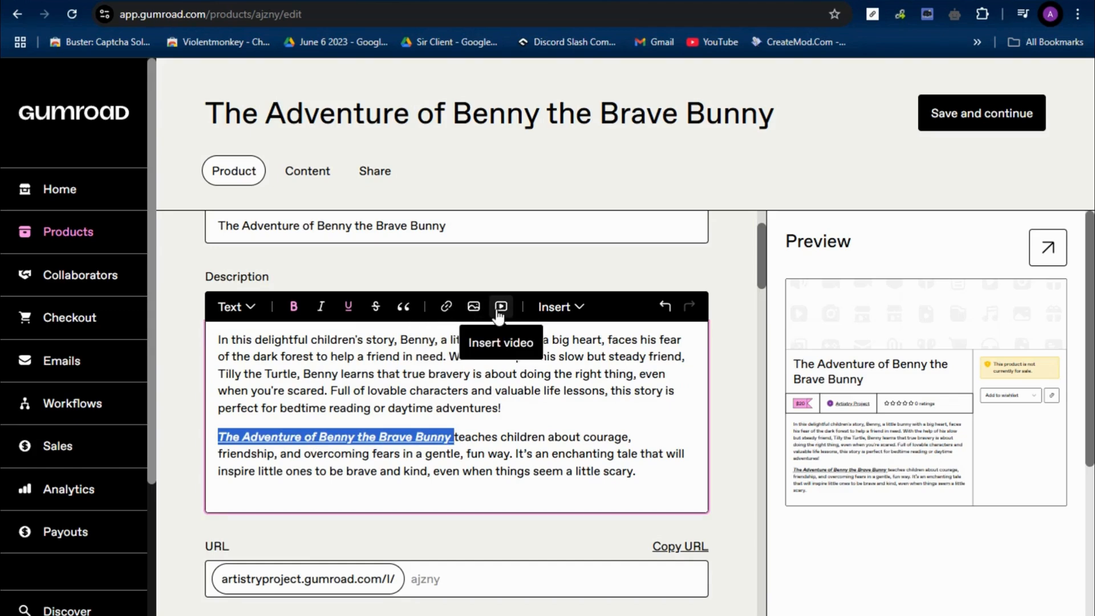
click(559, 307)
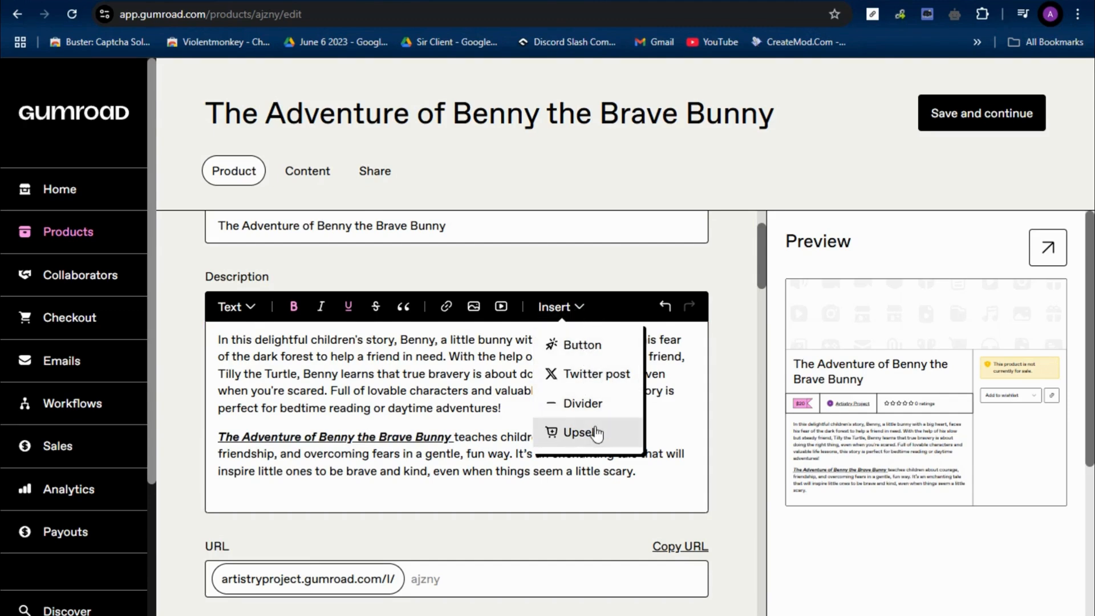
click(575, 345)
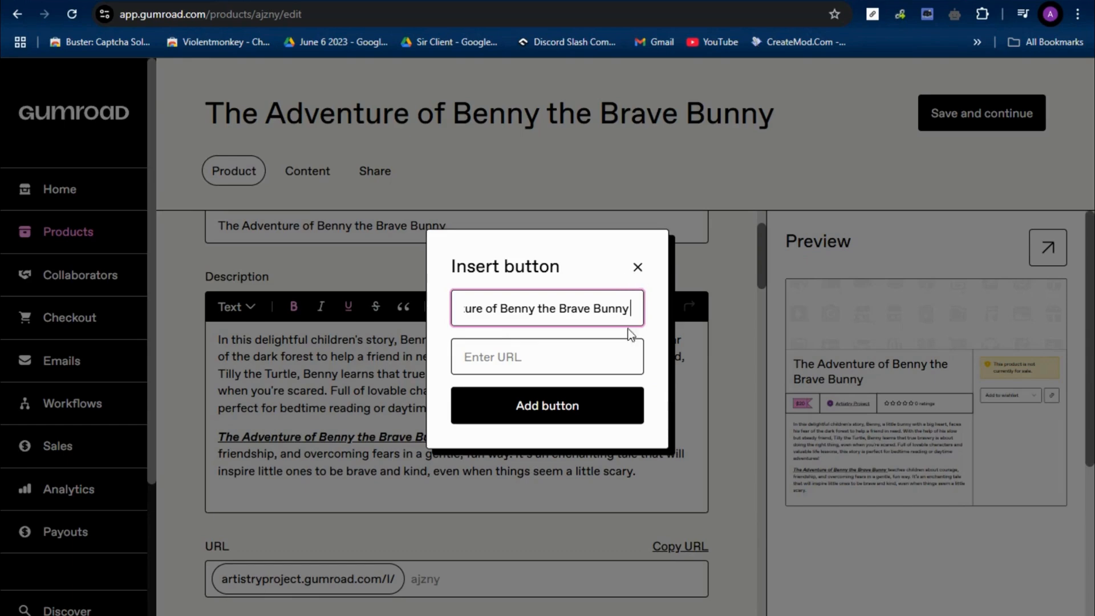
click(639, 268)
Set the custom ending of the product URL to AdventuresofBenny
scroll(488, 525, down, 3)
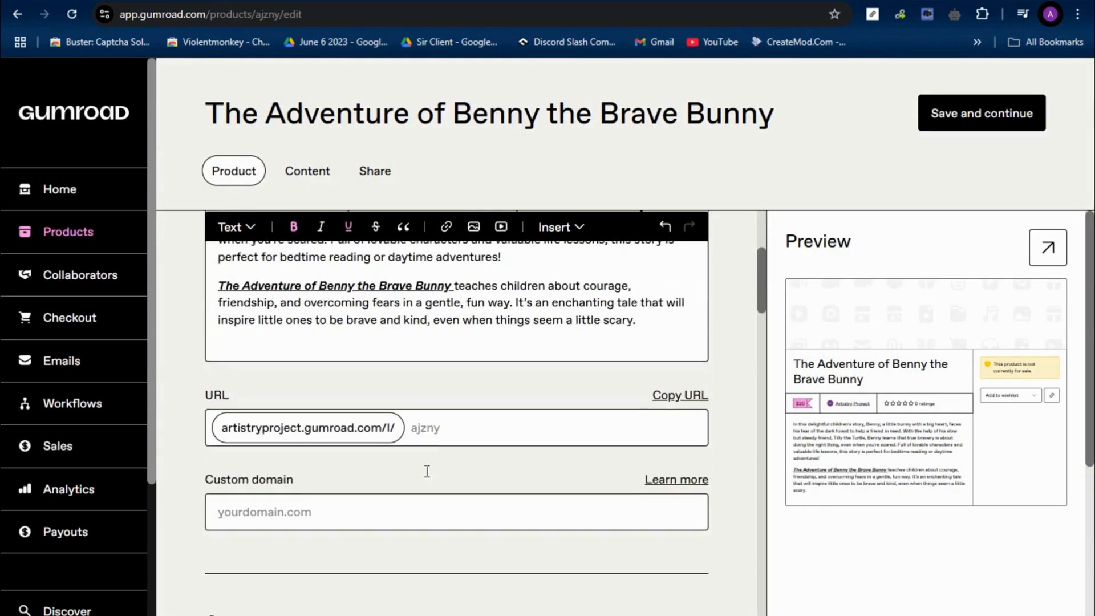
click(436, 434)
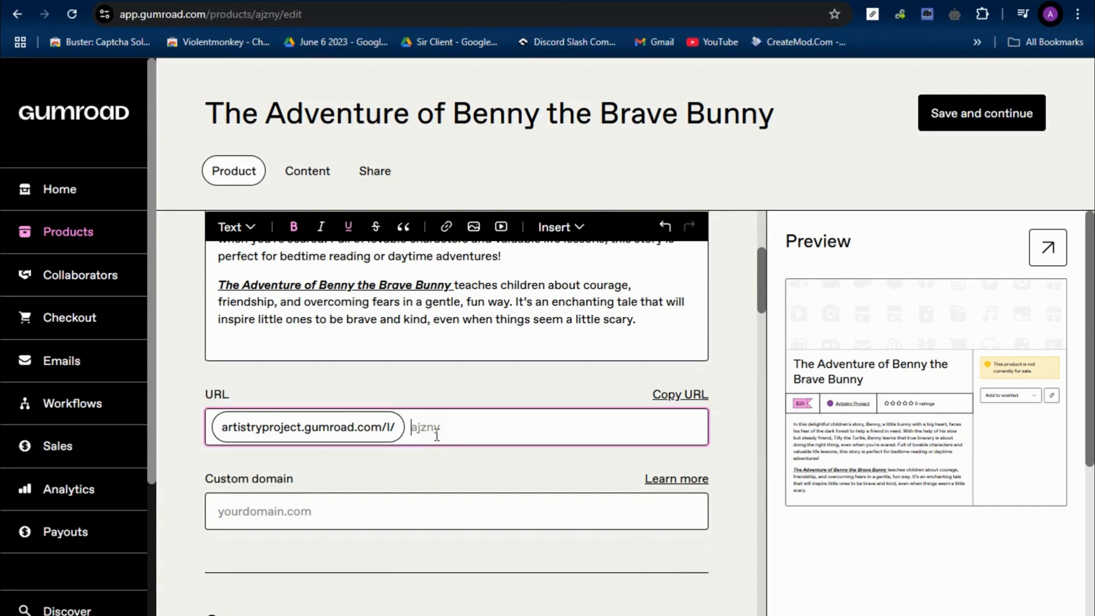
text(AdventuresofBenny)
click(517, 460)
Look over the product's custom domain setting and the cover image upload requirements
scroll(320, 446, down, 1)
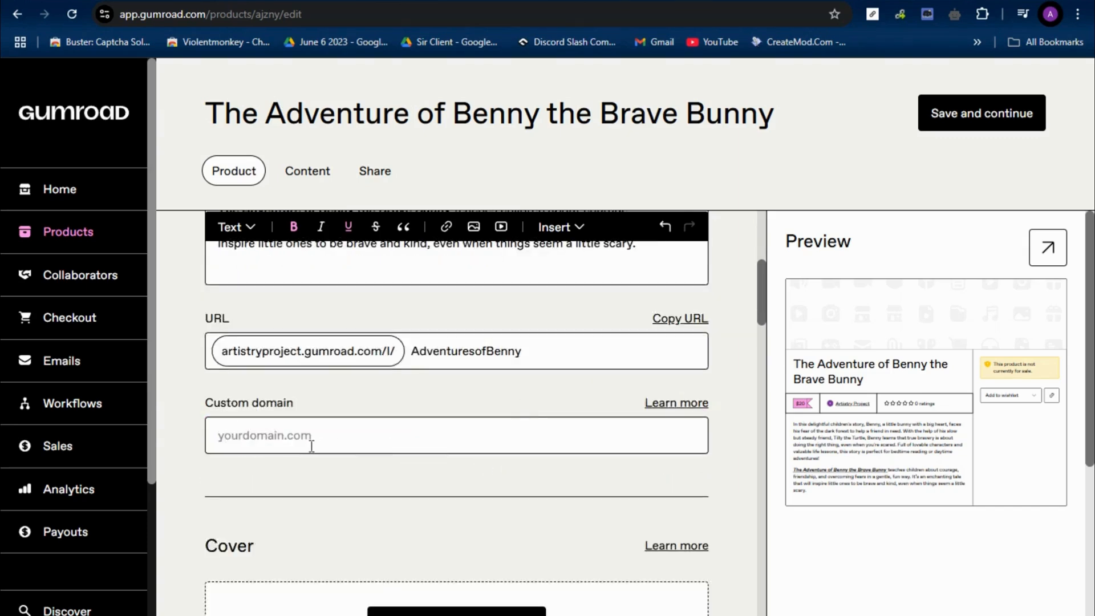
scroll(320, 446, down, 2)
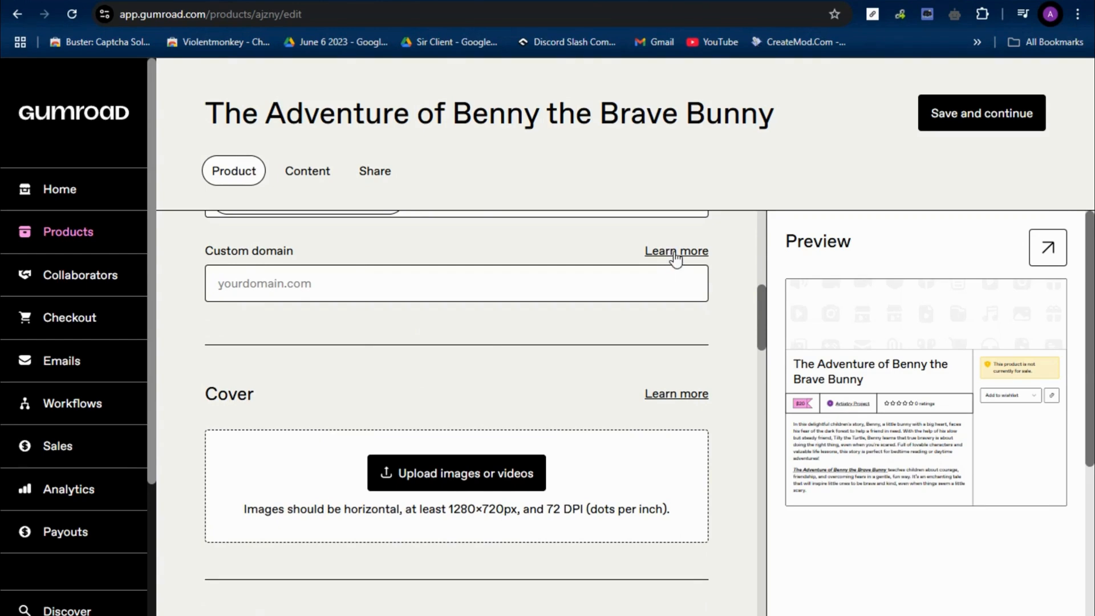
scroll(590, 367, down, 2)
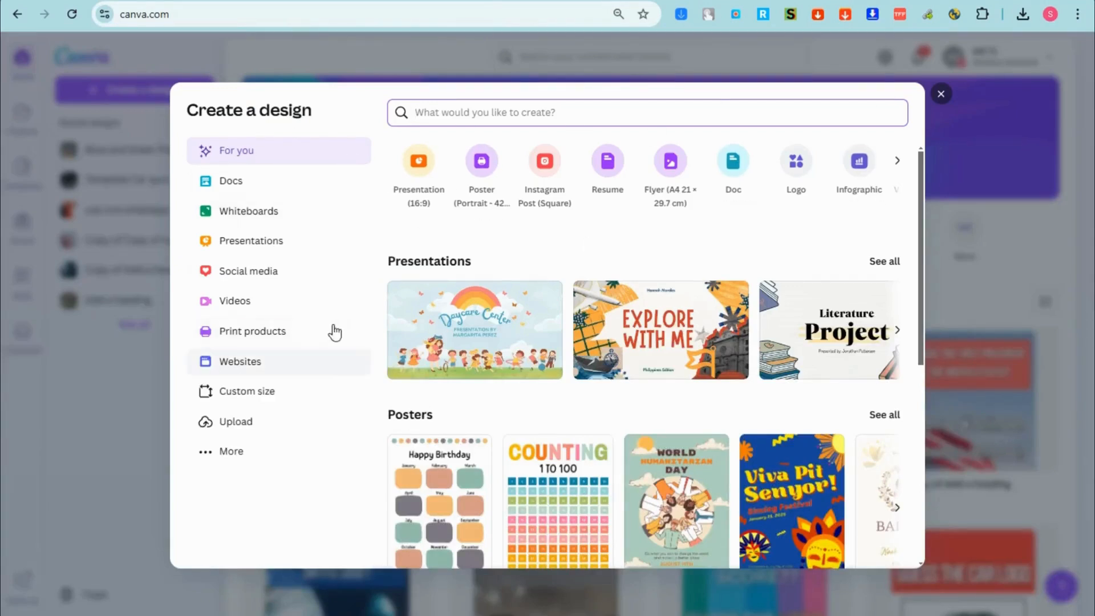
Create a new custom-size Canva design of 1280 × 720 px, matching the Gumroad cover requirements
click(264, 398)
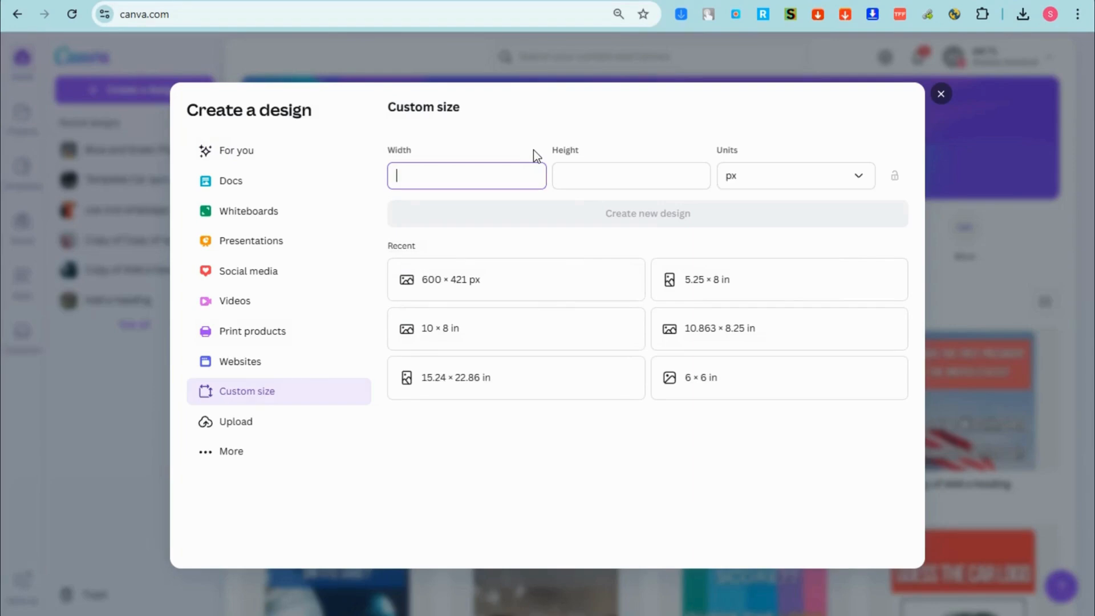
text(1280)
key(alt+Tab)
click(536, 615)
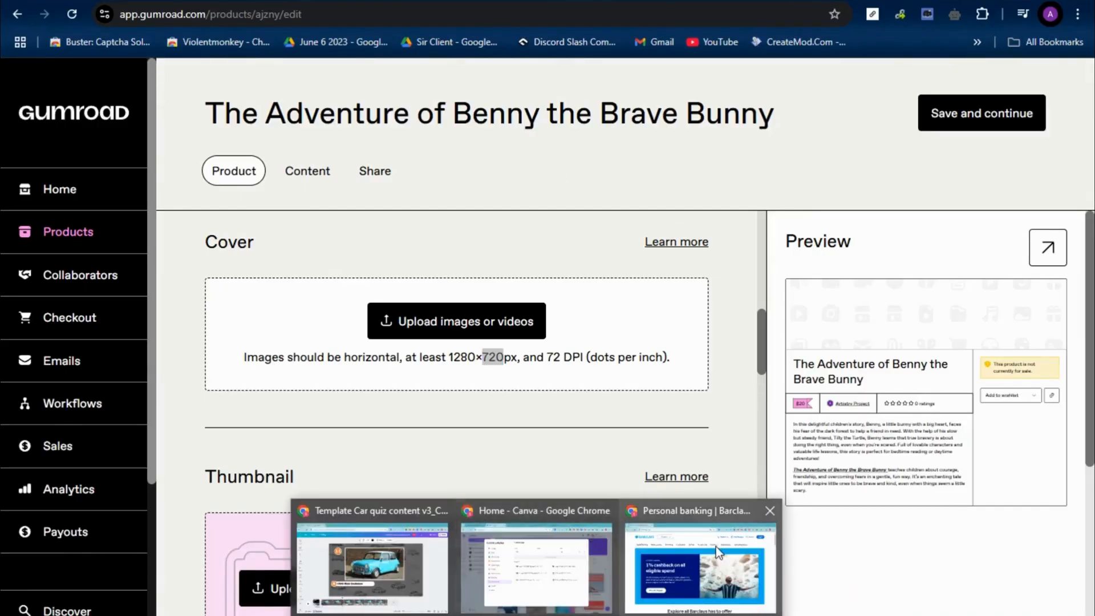
click(573, 556)
click(656, 174)
text(720)
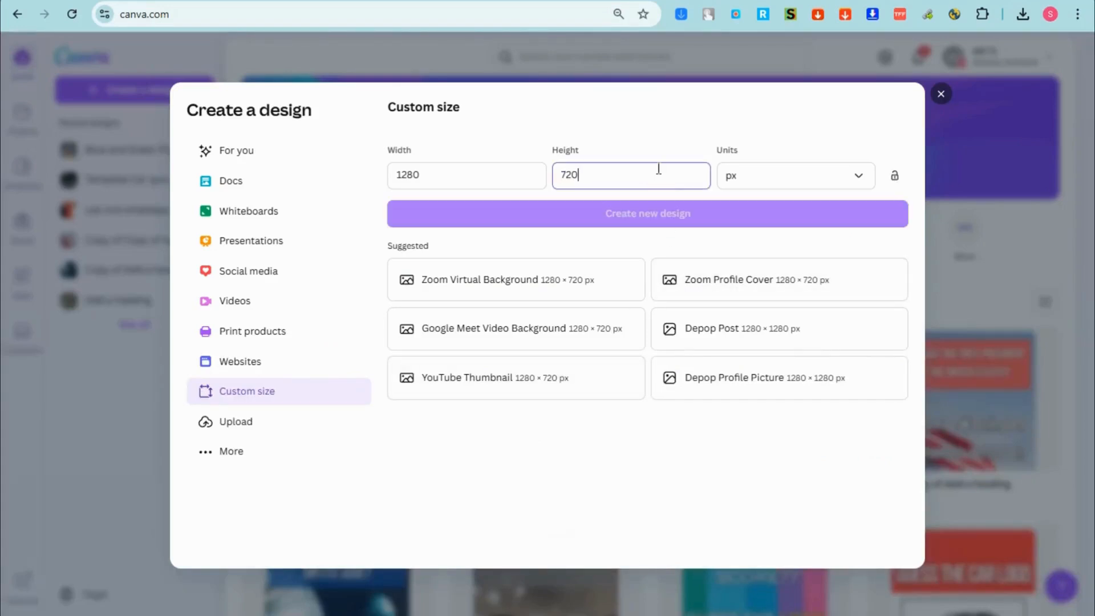
click(624, 217)
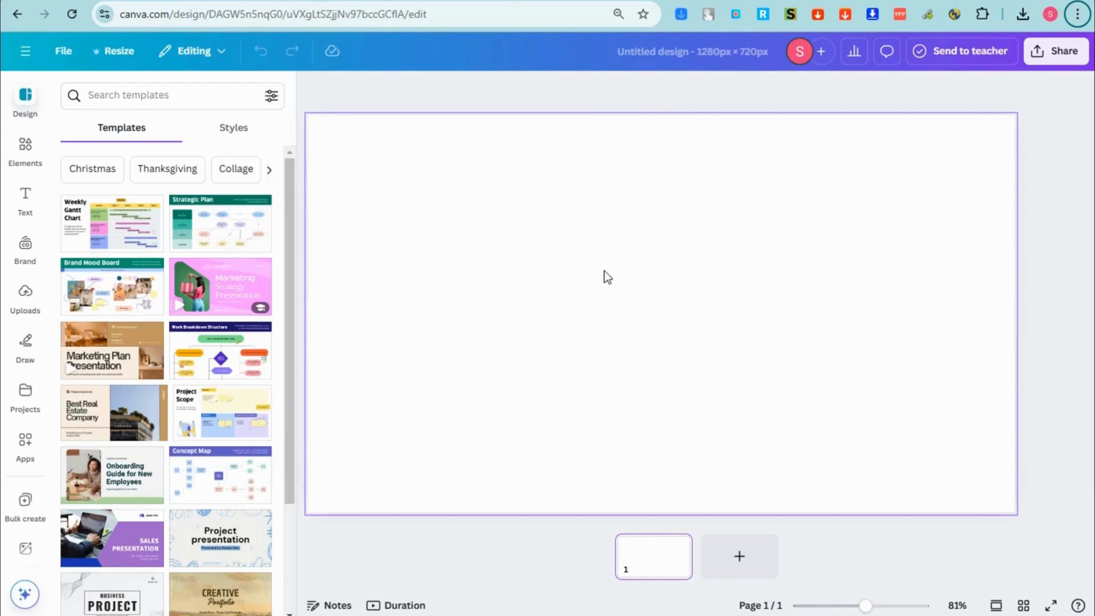
Add the Benny the Brave Bunny cover image to the blank page and move it near the page's centre
click(611, 258)
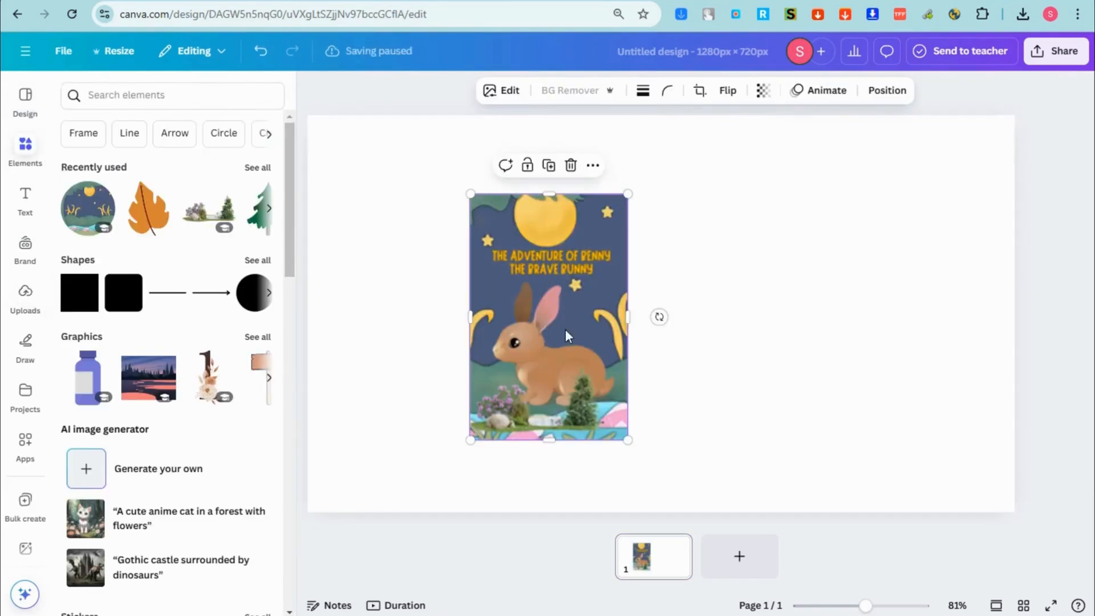
drag(579, 315, 641, 324)
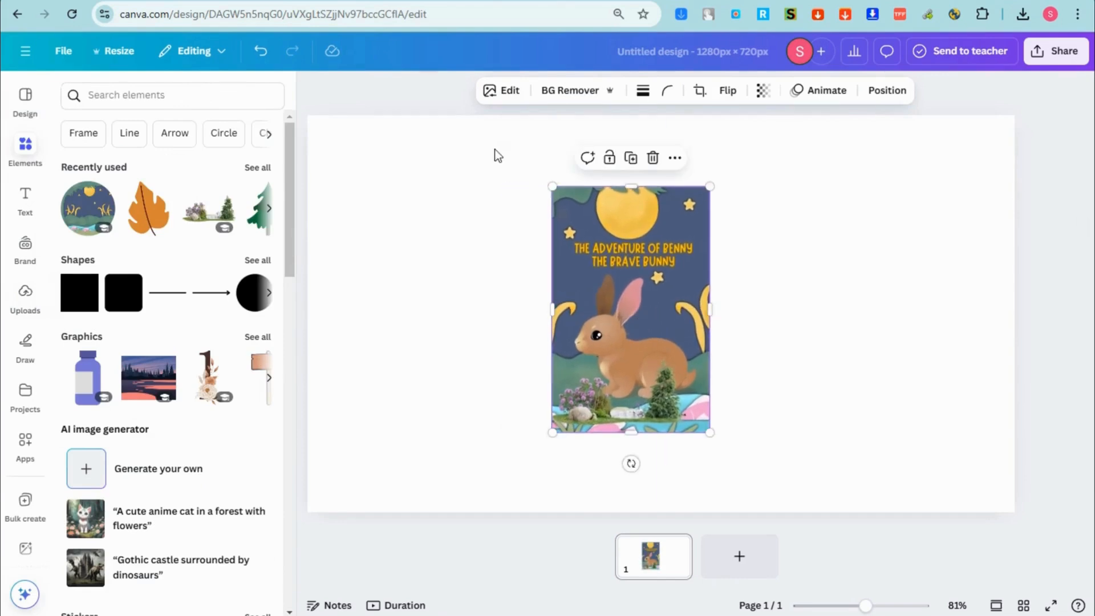
Try setting the cover image as the page background and undo it
right_click(621, 341)
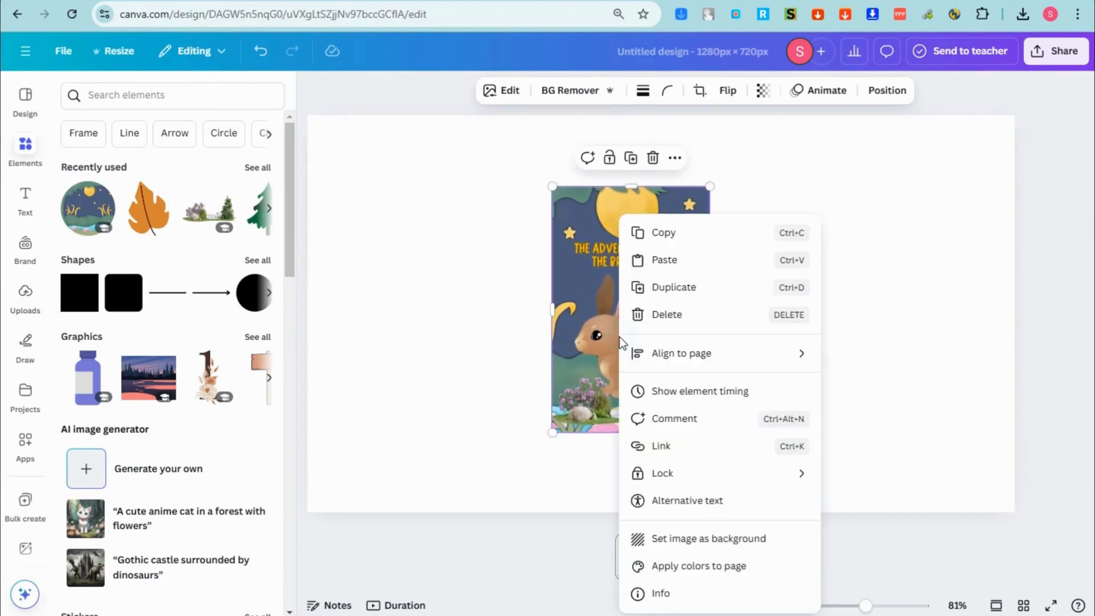
click(733, 541)
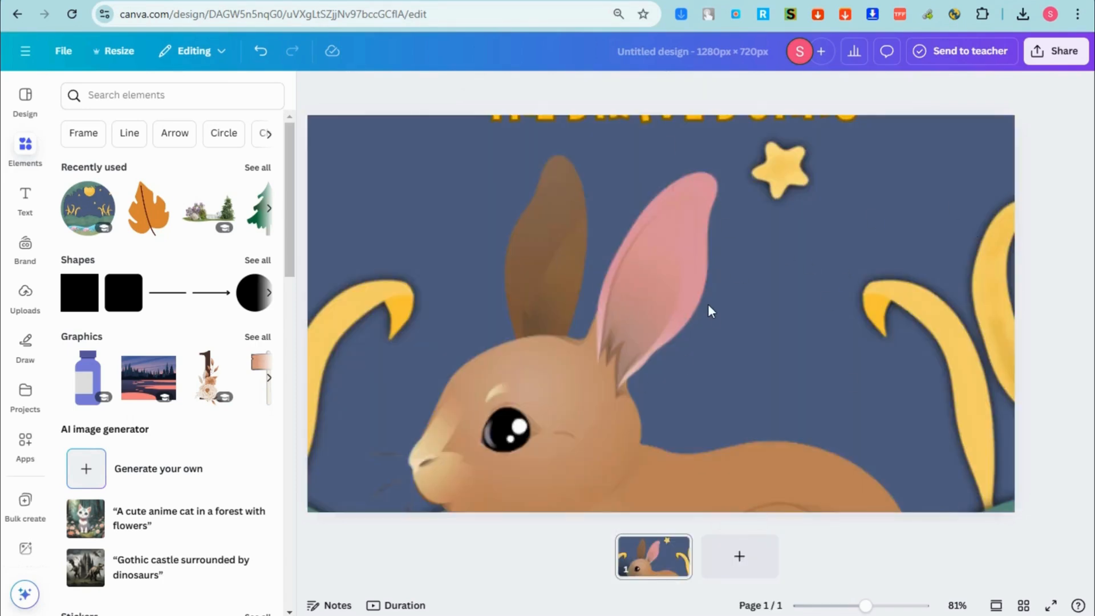
key(ctrl+z)
Sample a page background colour from the cover image and adjust it to the bright blue #1D55D2
click(931, 311)
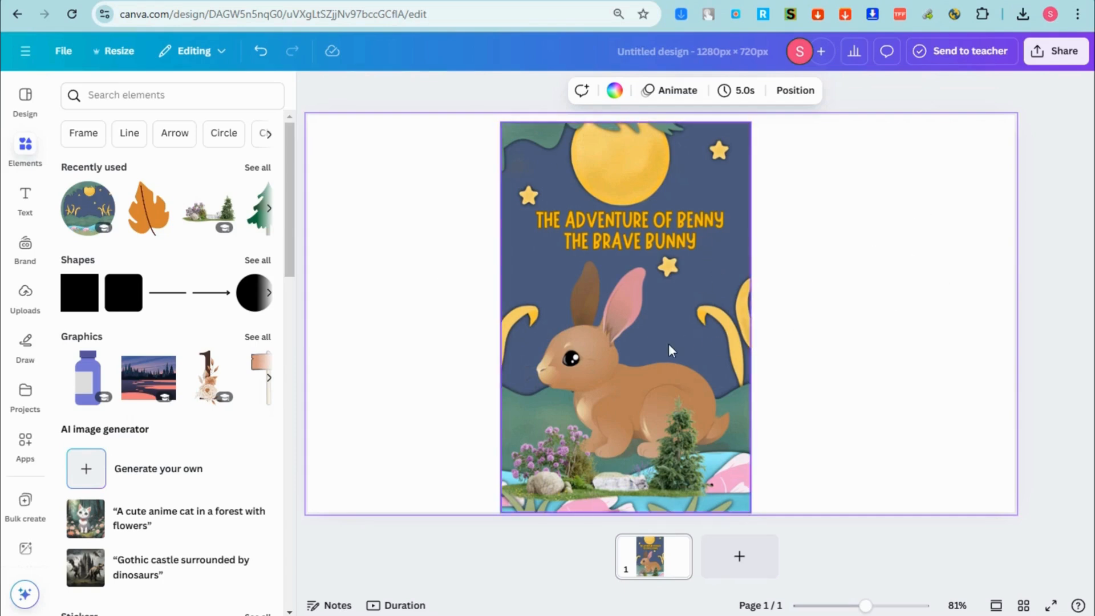
click(614, 90)
click(78, 208)
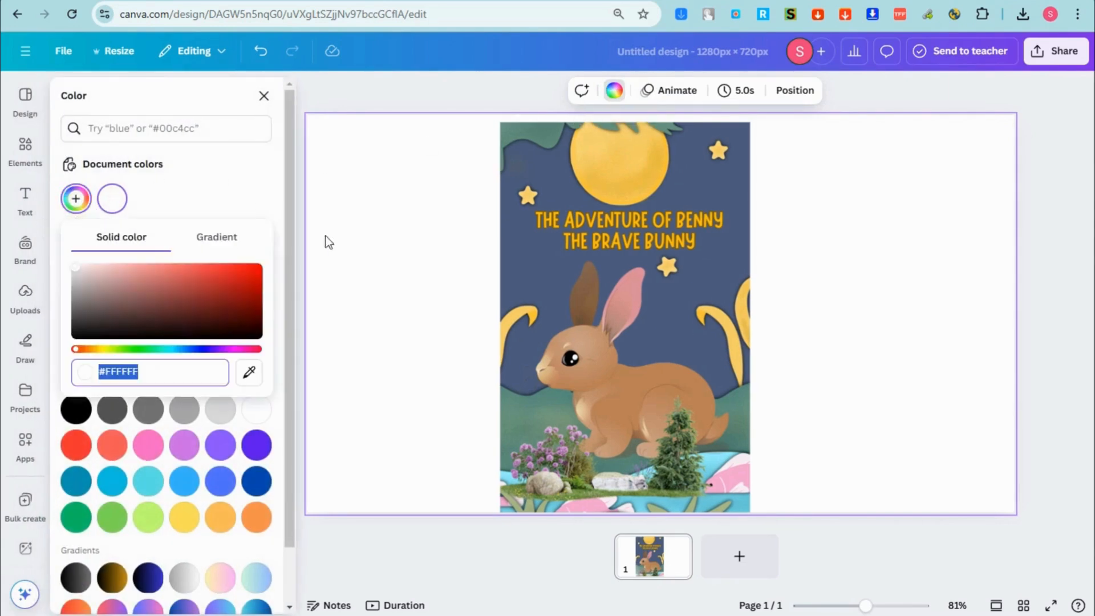
click(433, 273)
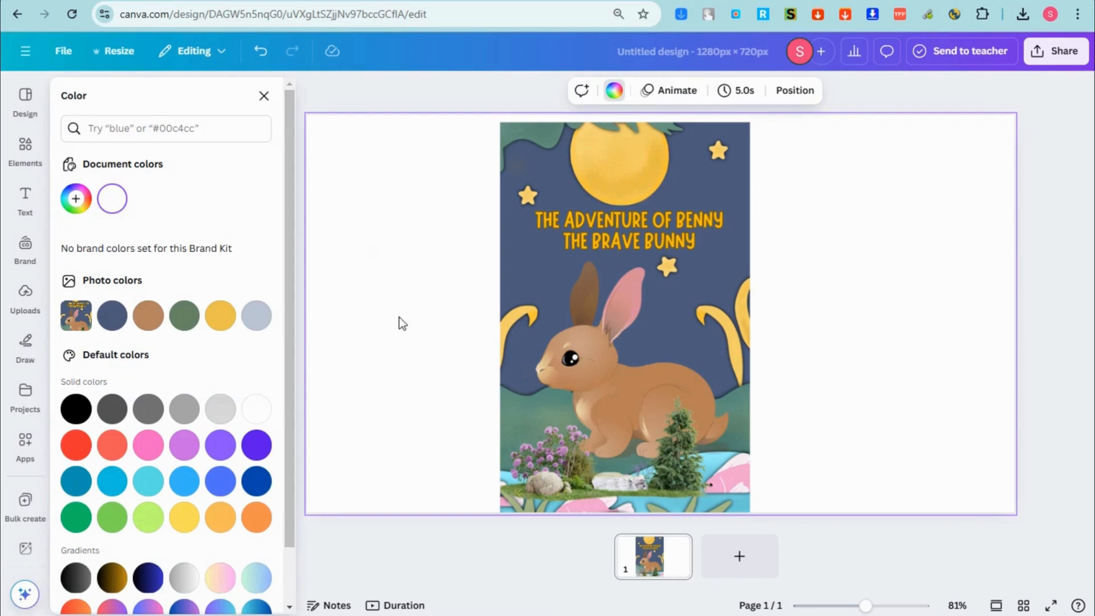
click(84, 210)
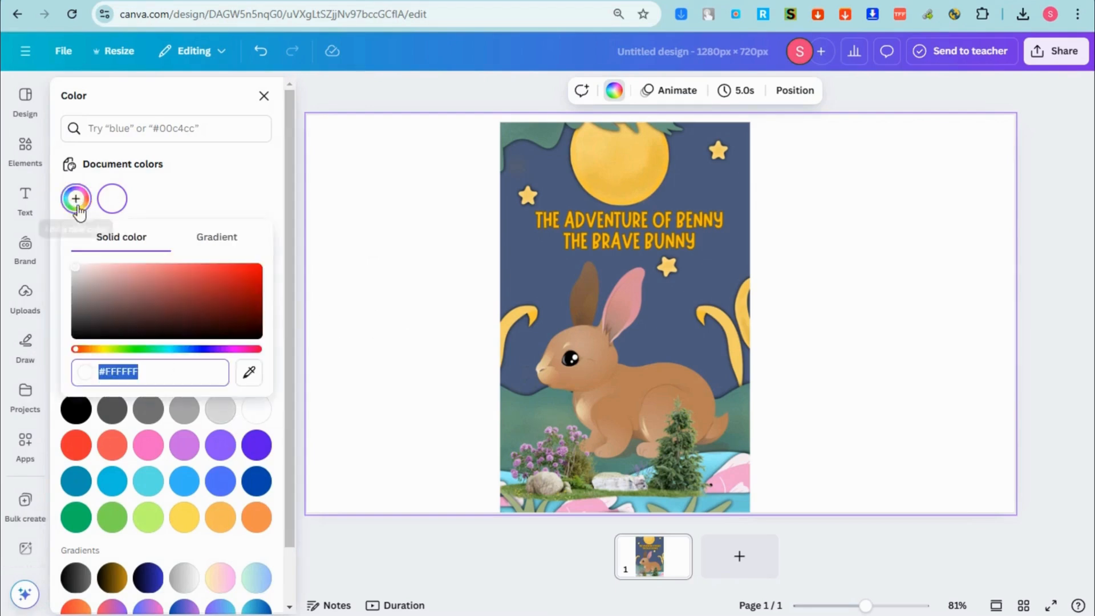
click(251, 371)
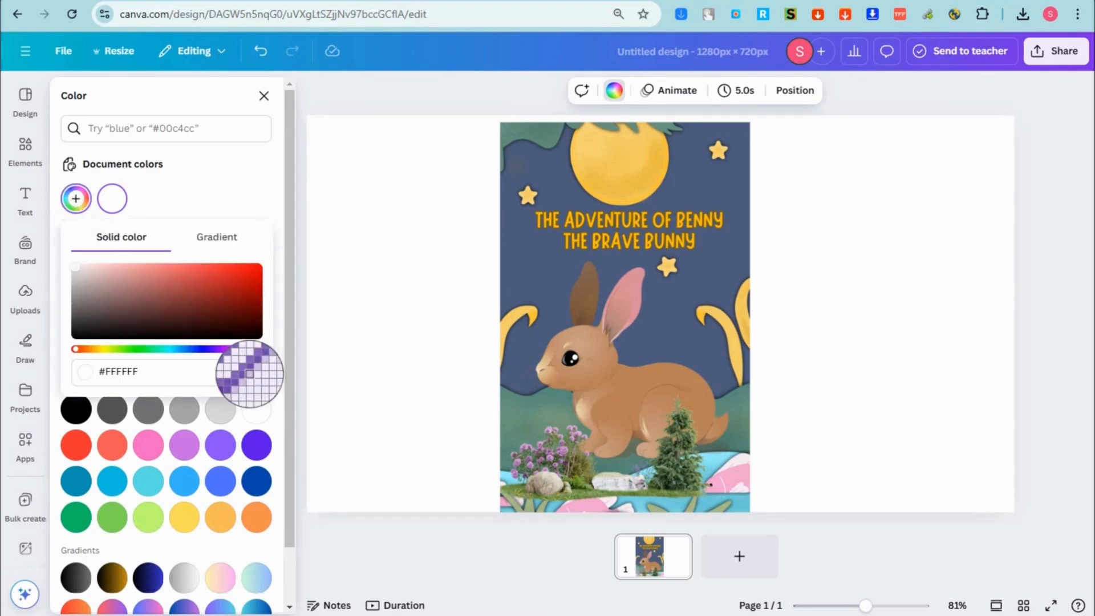
click(538, 260)
click(236, 277)
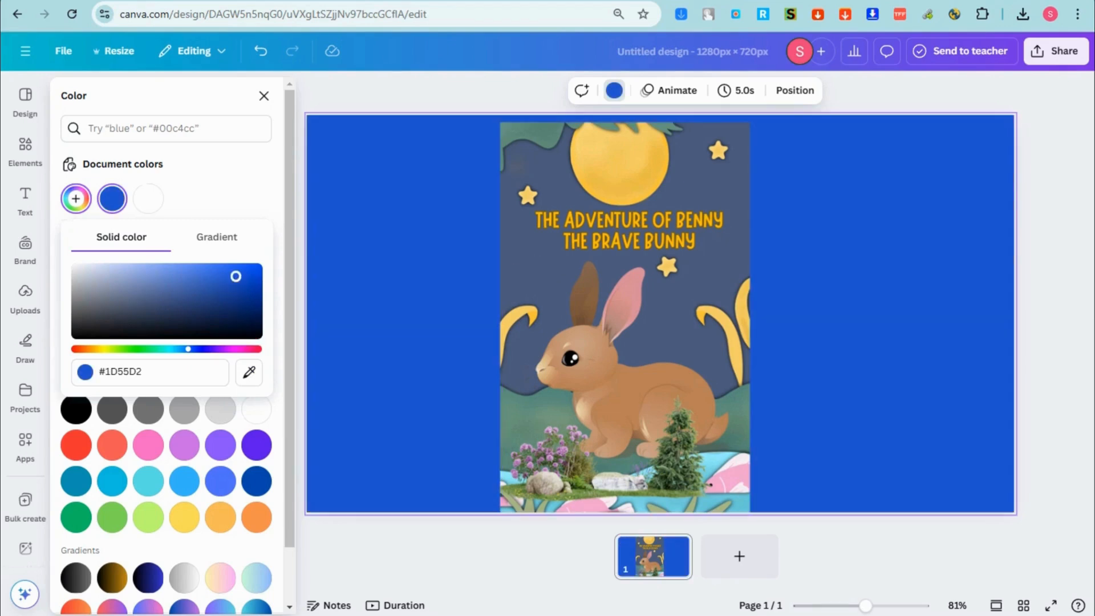
Try purple #8C52FF as the page background, replace it with the cover's night-sky blue #4E5D7F, and shift the cover slightly
click(221, 451)
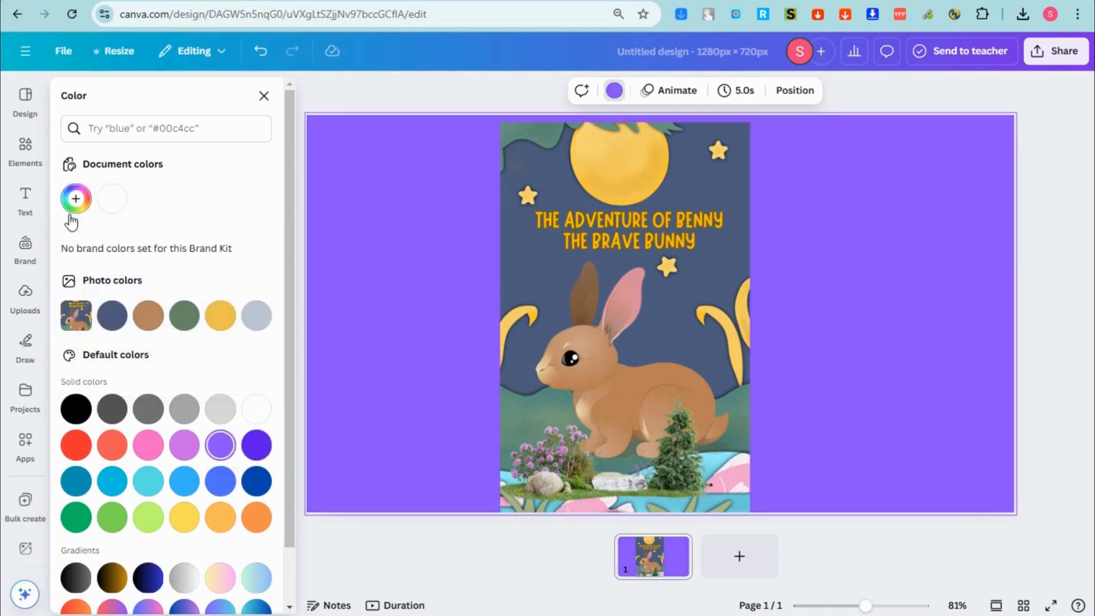
click(83, 201)
click(249, 372)
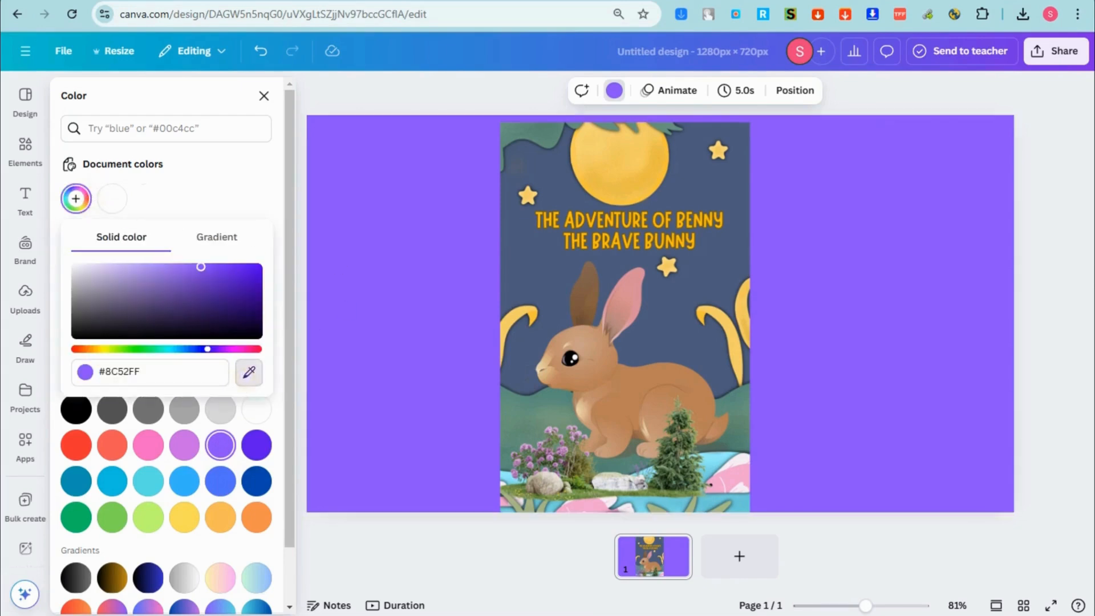
click(559, 260)
click(597, 375)
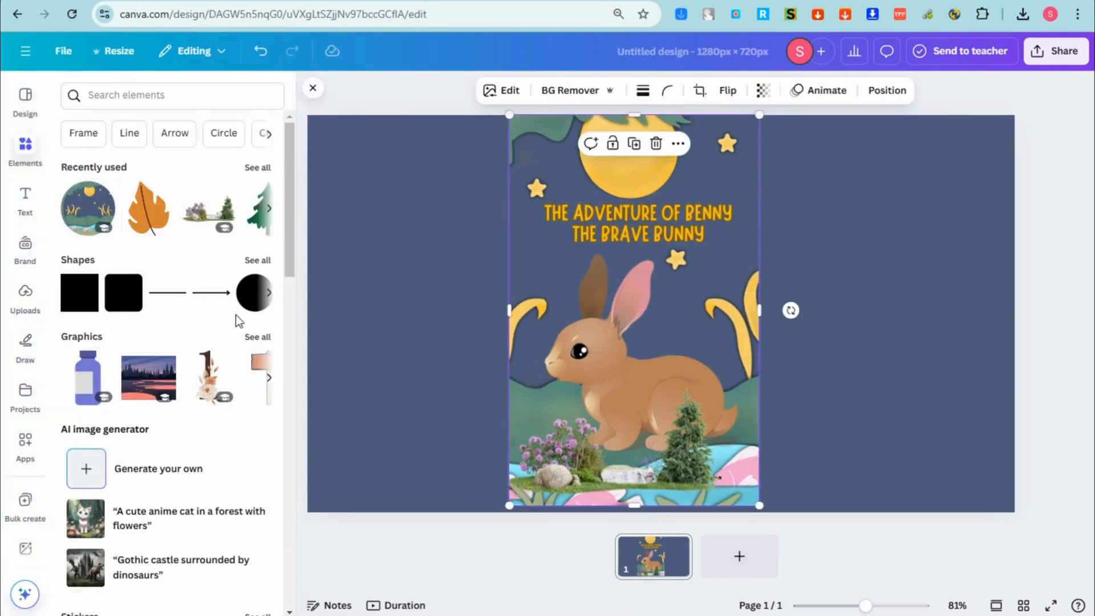
Set the page background to the pink #F3A5D1 sampled from the lower edge of the cover image
click(467, 351)
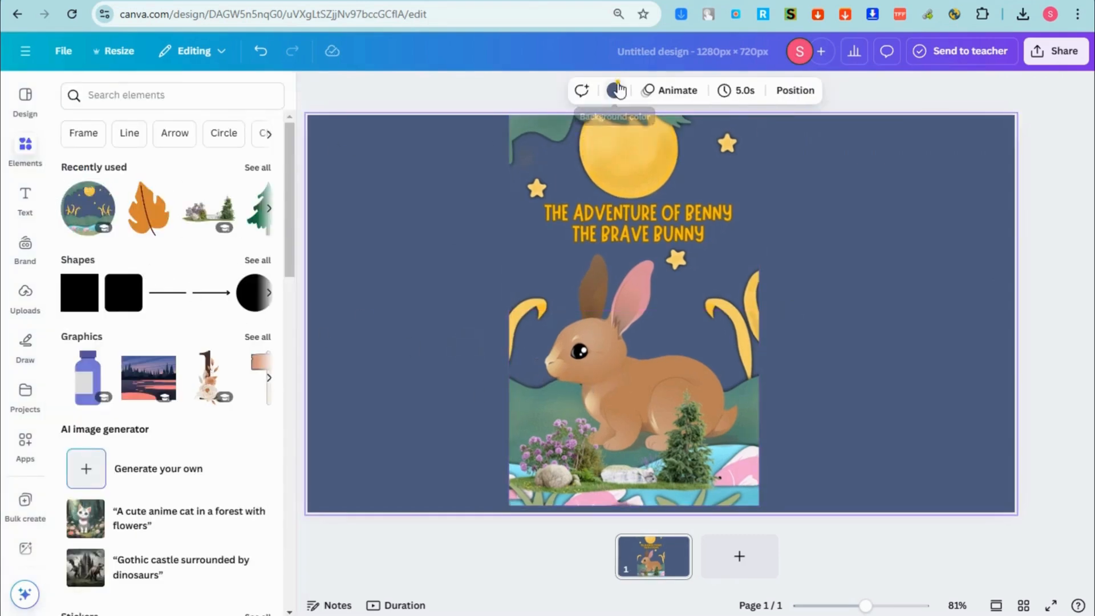
click(614, 90)
click(76, 199)
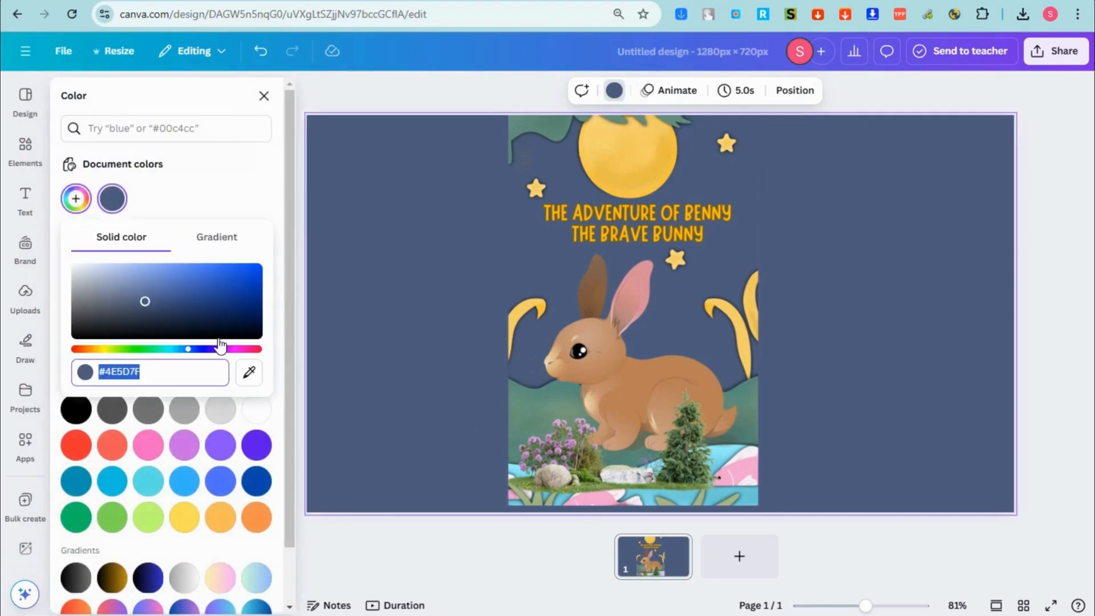
click(251, 373)
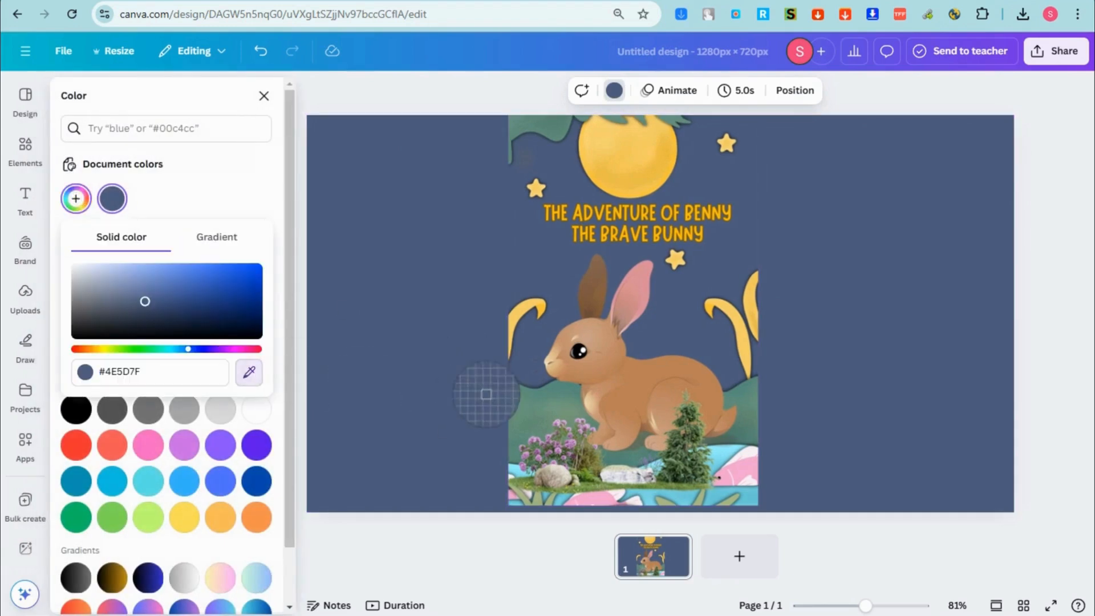
click(593, 495)
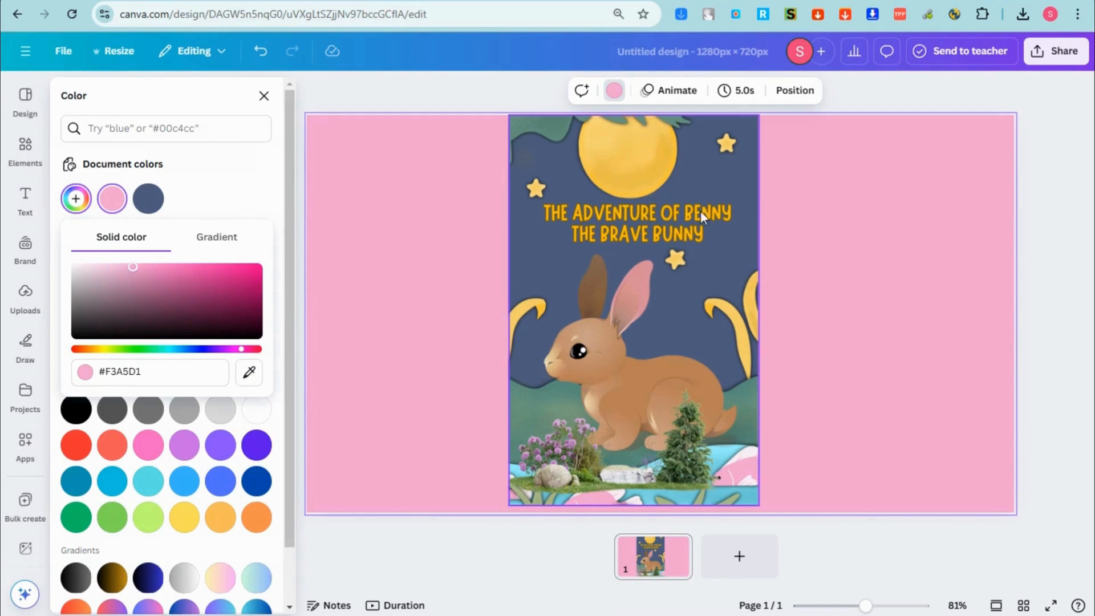
Set the page background to the cover's green #5F8872 and fill the page with three copies of the cover side by side
click(250, 372)
click(749, 419)
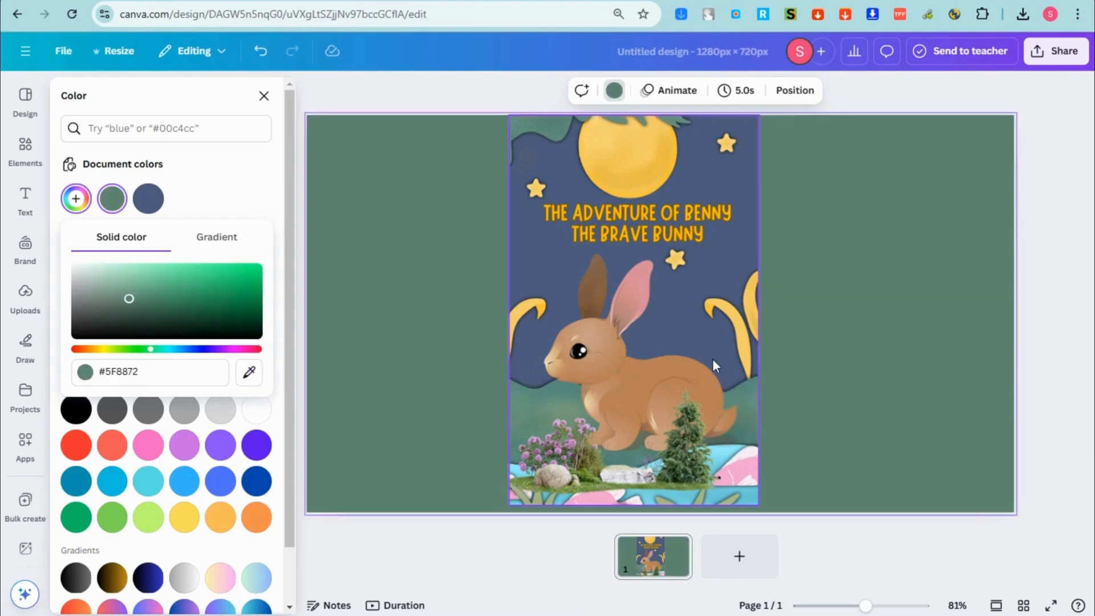
mouse_move(711, 293)
mouse_down()
mouse_move(726, 296)
mouse_move(717, 309)
mouse_up()
click(1076, 292)
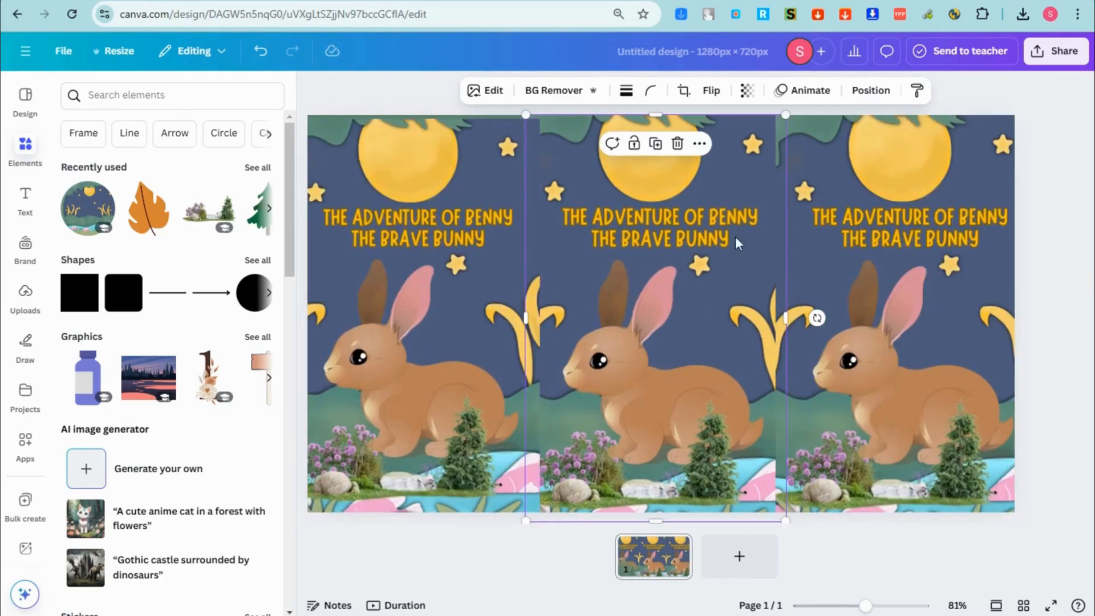
Download the three-cover design as a PNG at 1,280 × 720 px
click(1052, 57)
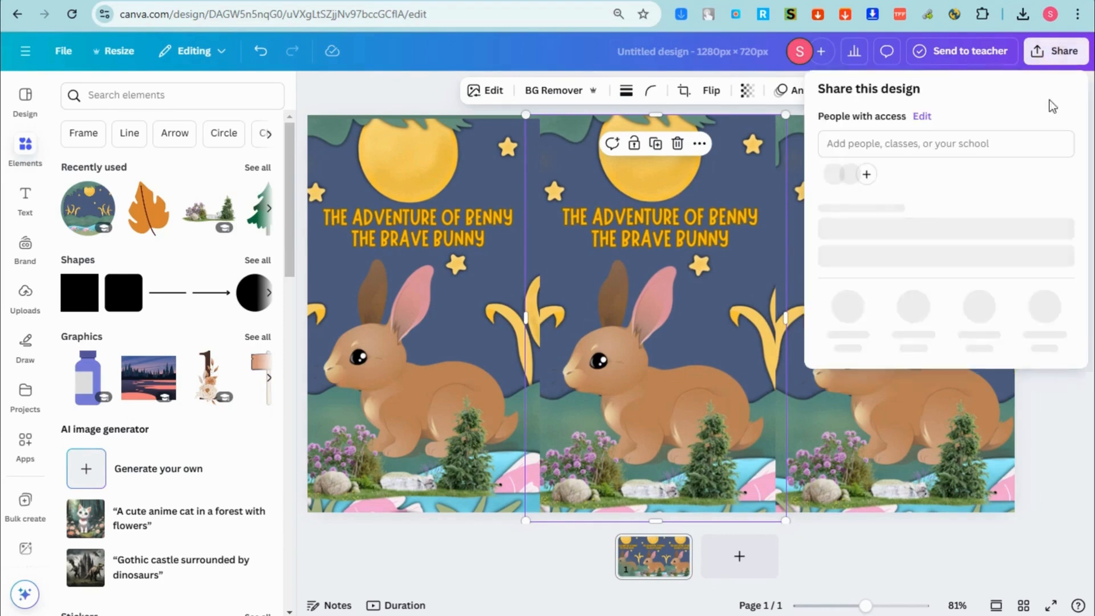
click(848, 324)
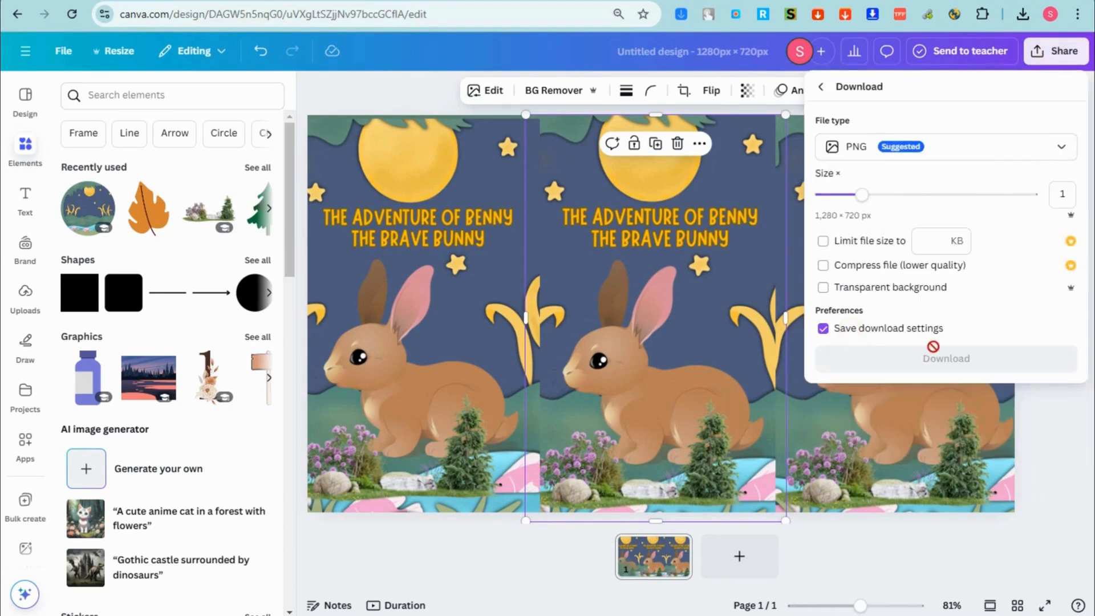
click(956, 358)
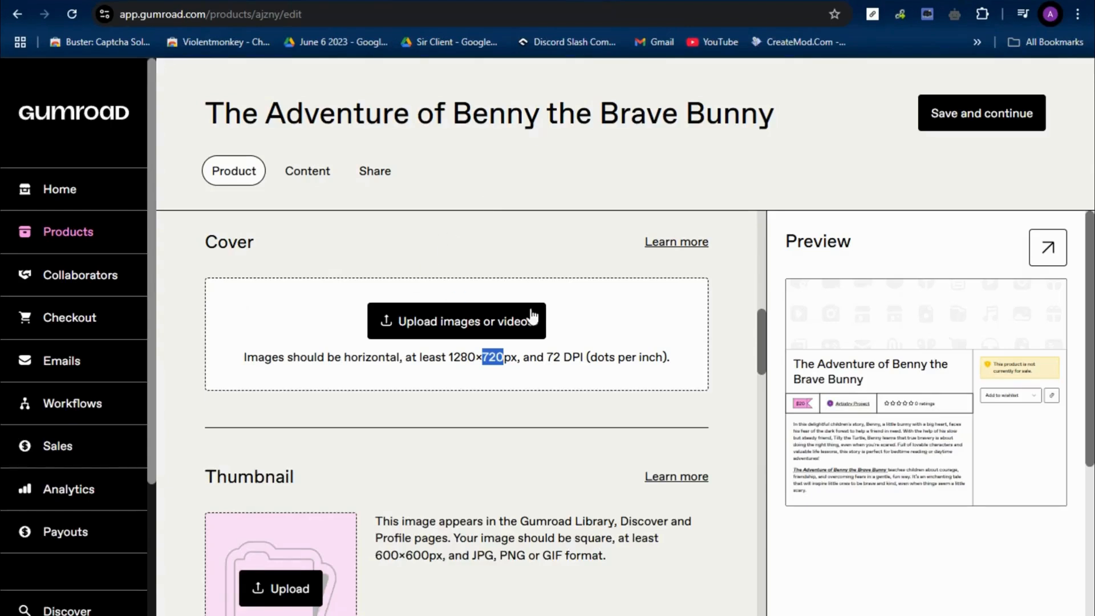
Upload the three-cover image from the computer files as the Gumroad product's cover and check how it looks
click(501, 321)
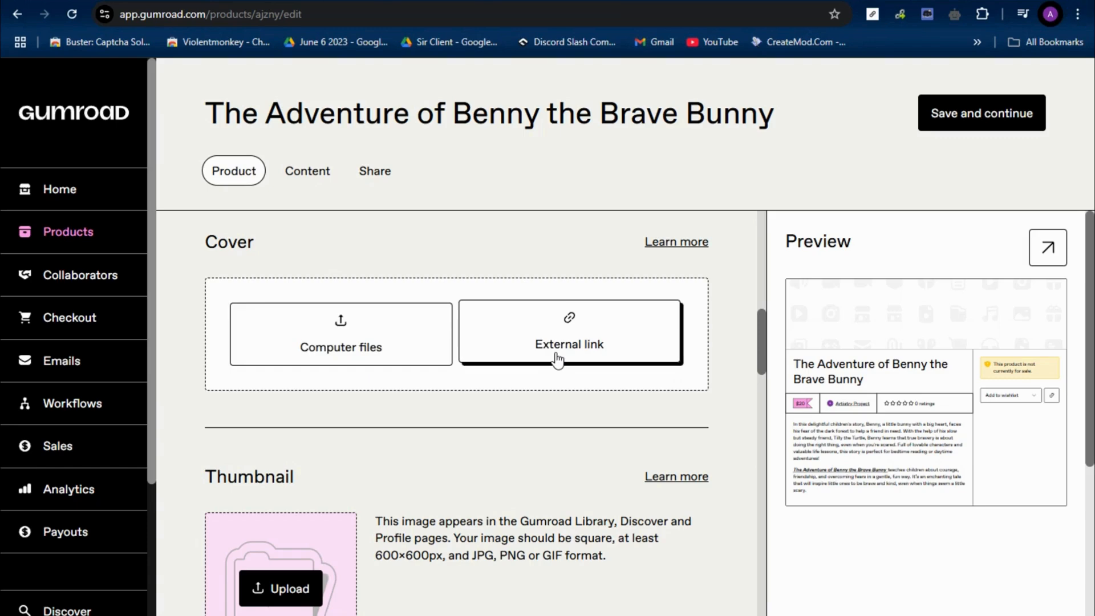
click(327, 350)
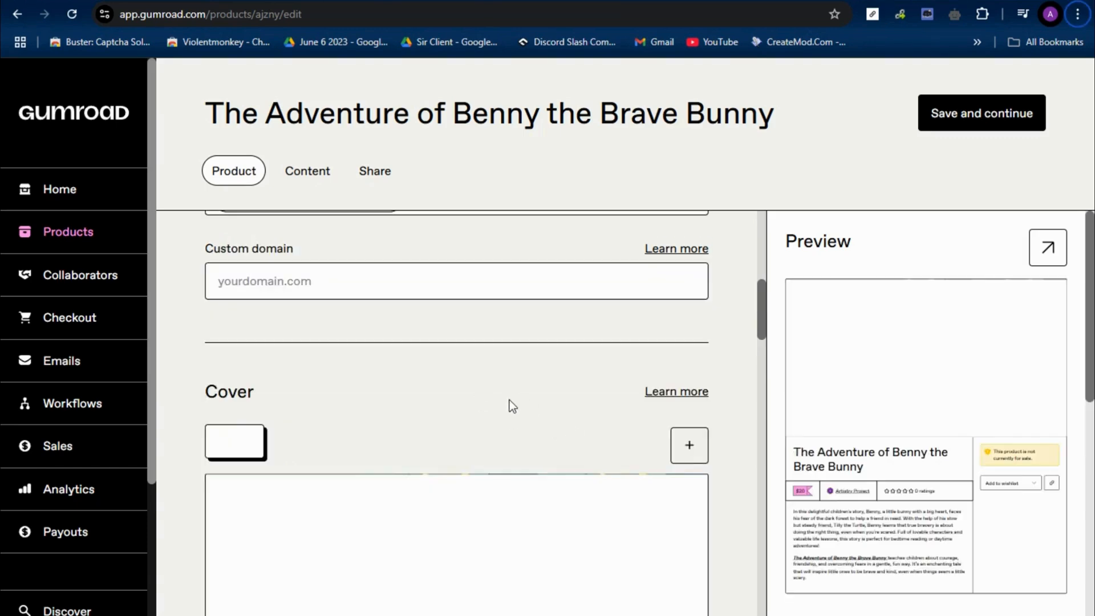
scroll(509, 406, down, 4)
scroll(394, 344, up, 2)
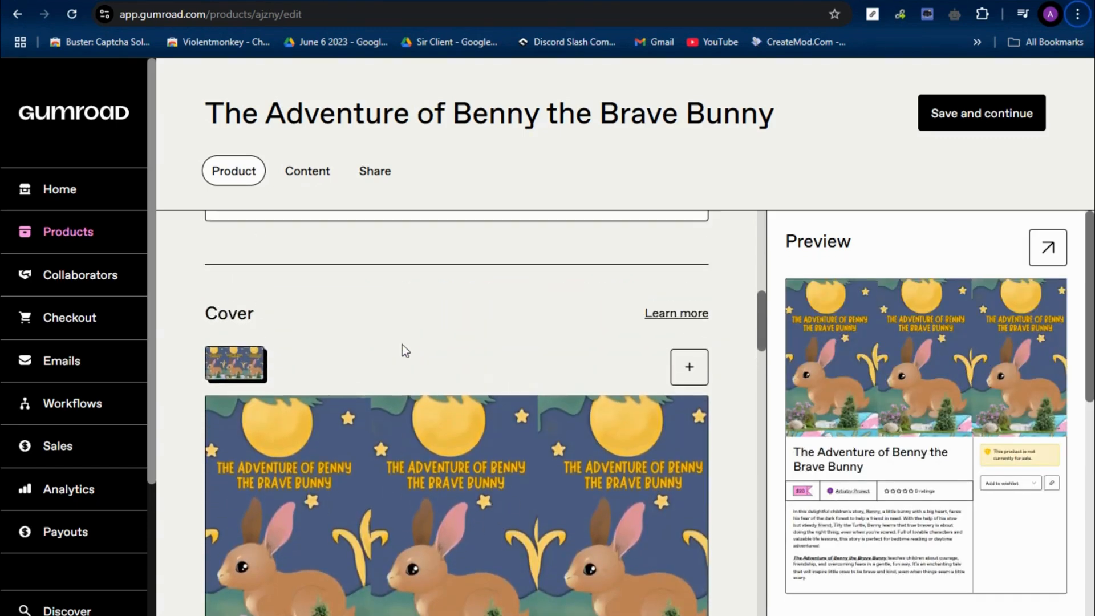
scroll(498, 377, down, 2)
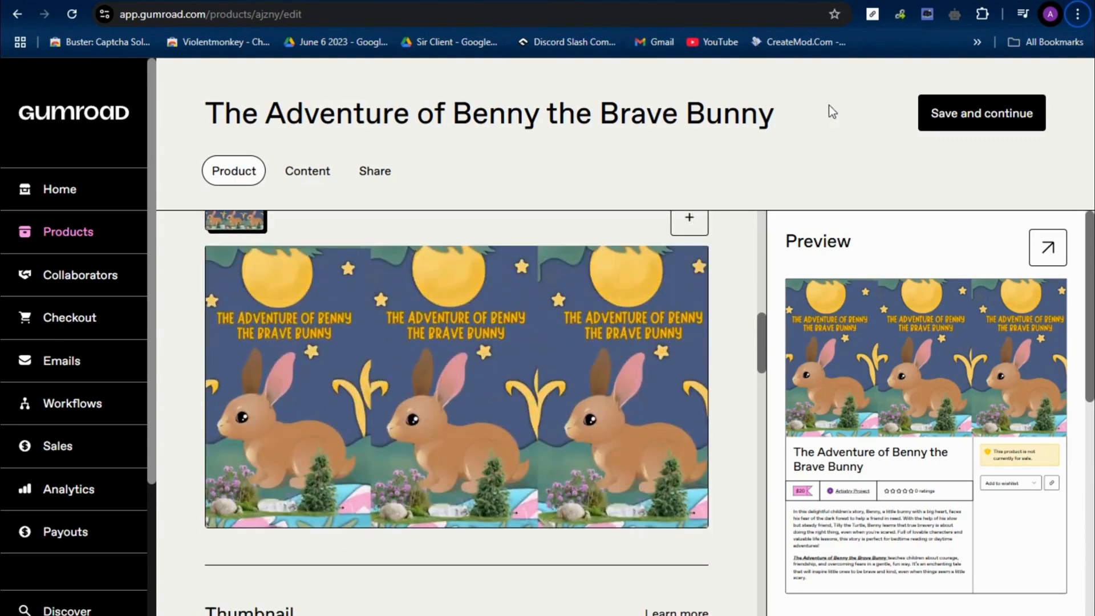
Check the thumbnail size requirement in Gumroad and create a new custom-size Canva design of 600 × 600 px
scroll(616, 314, down, 3)
scroll(638, 274, down, 3)
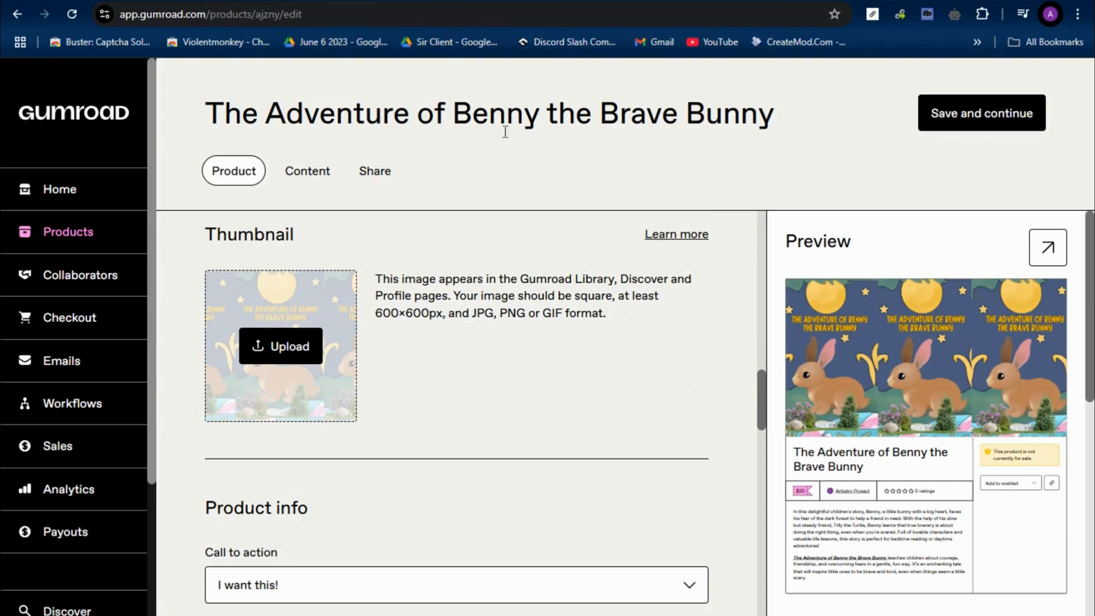
drag(377, 313, 399, 313)
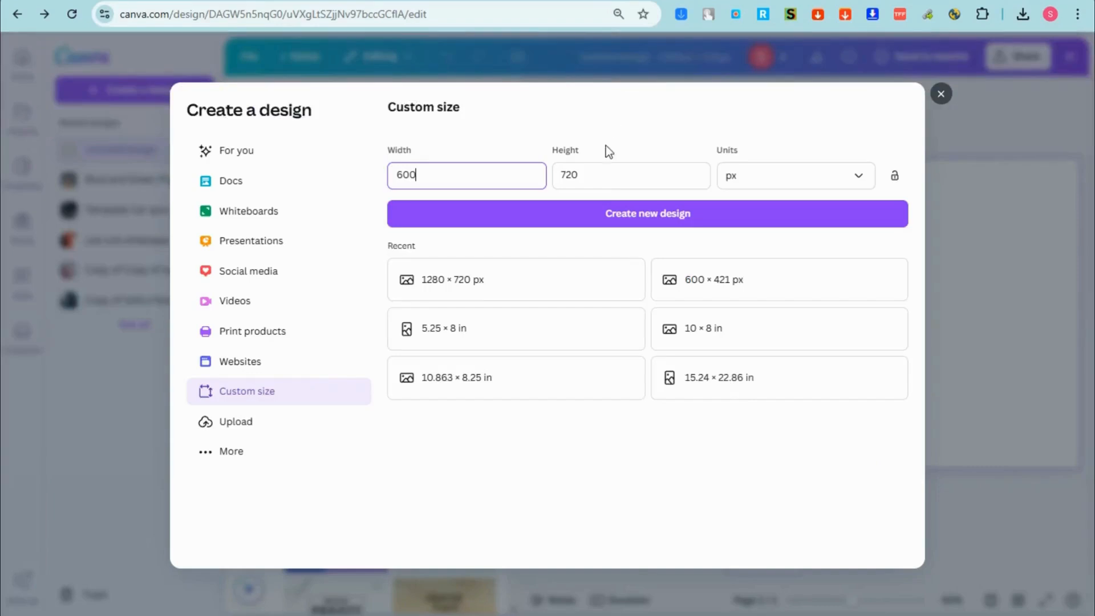
double_click(554, 175)
text(600)
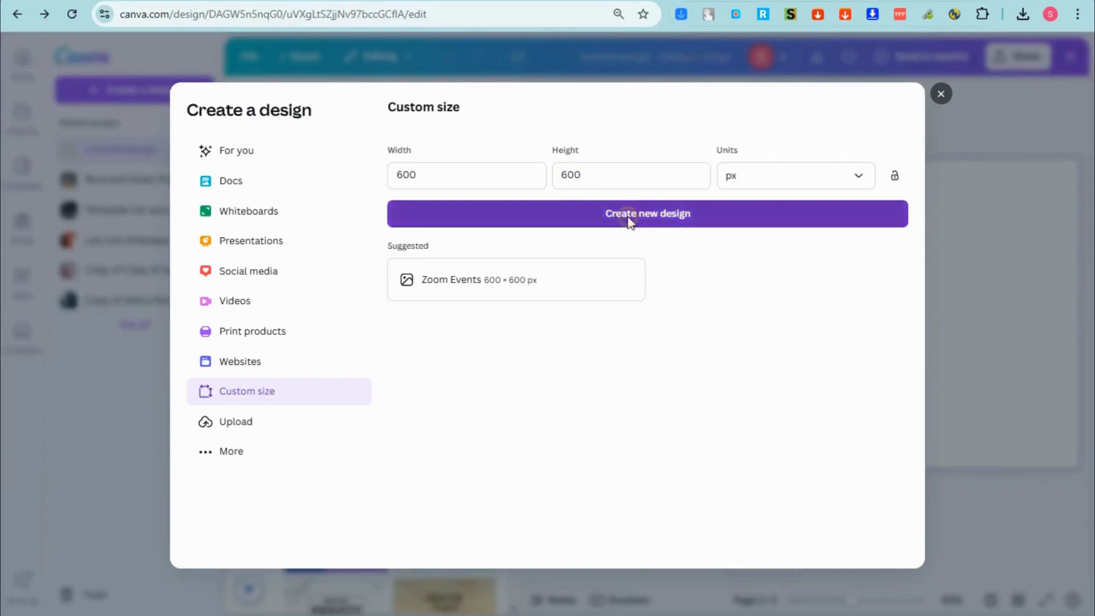
click(631, 220)
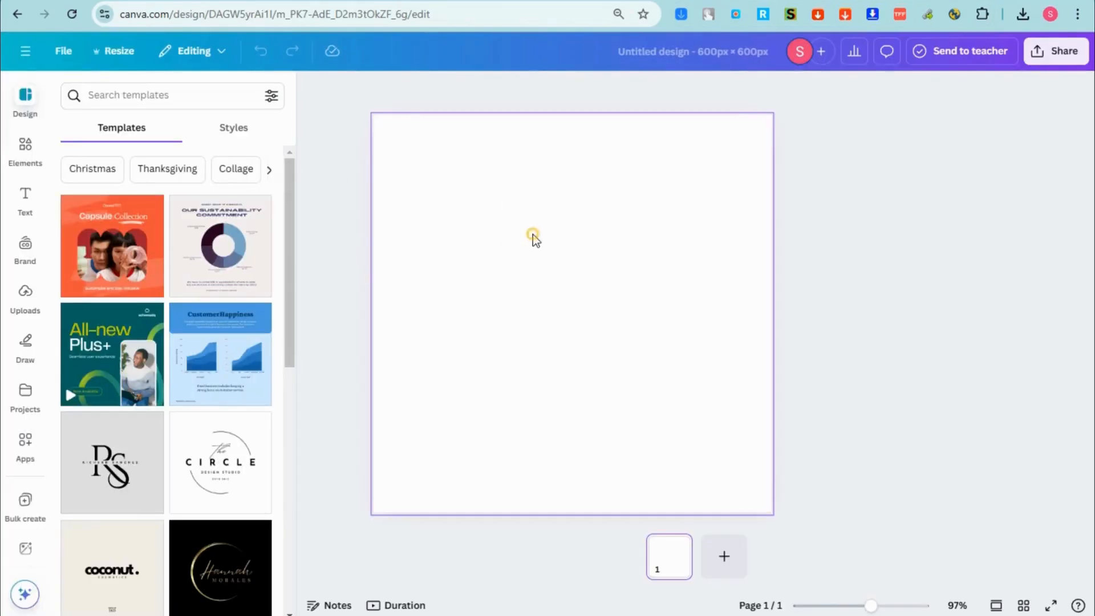
click(532, 234)
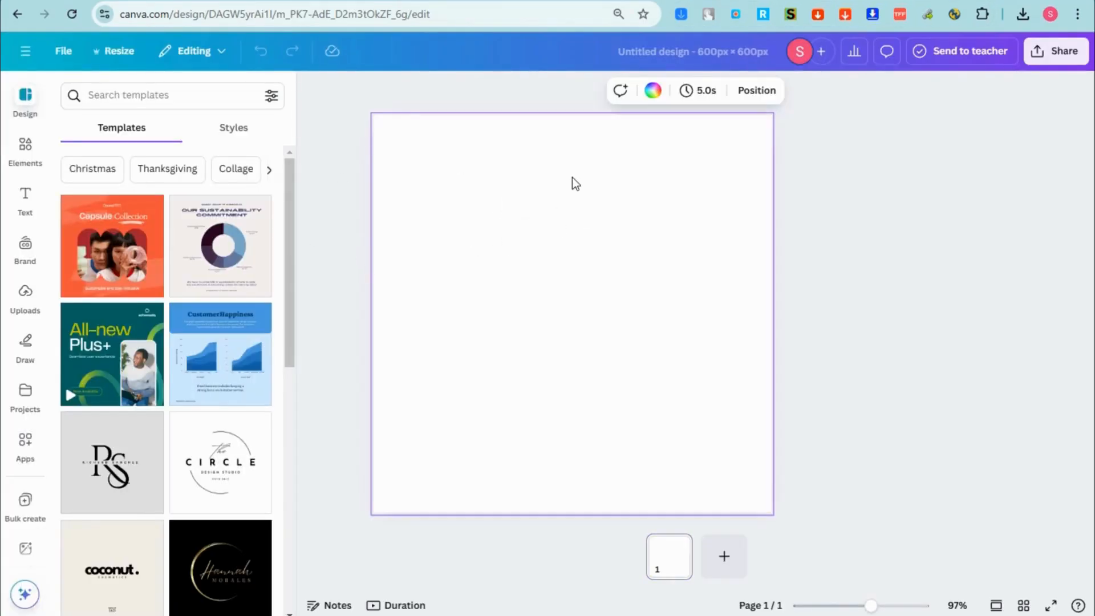
Place the uploaded bunny book cover on the blank page and enlarge it to nearly the page height
click(25, 292)
click(88, 260)
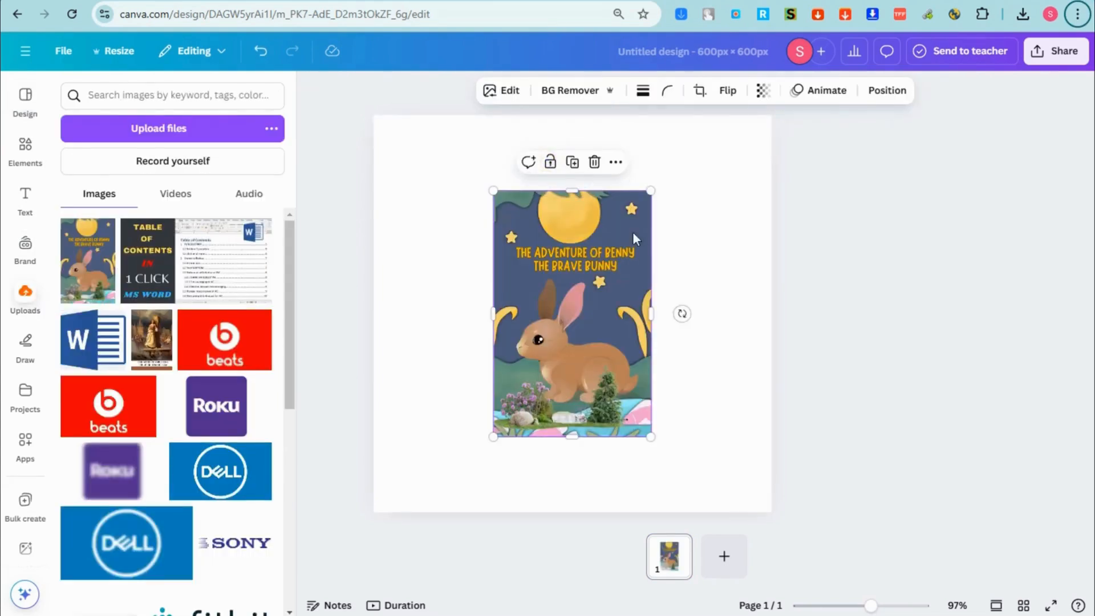
drag(645, 190, 680, 103)
drag(492, 438, 454, 498)
click(740, 209)
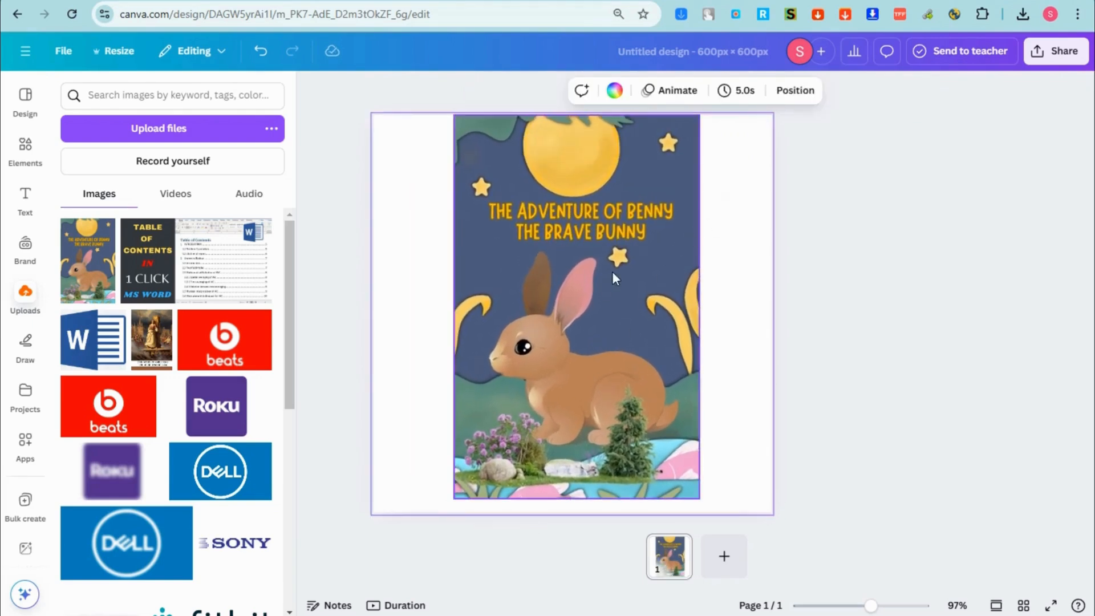
Set the page background to the cover's dark blue #4E5D7F by sampling it from the image
click(615, 90)
click(81, 212)
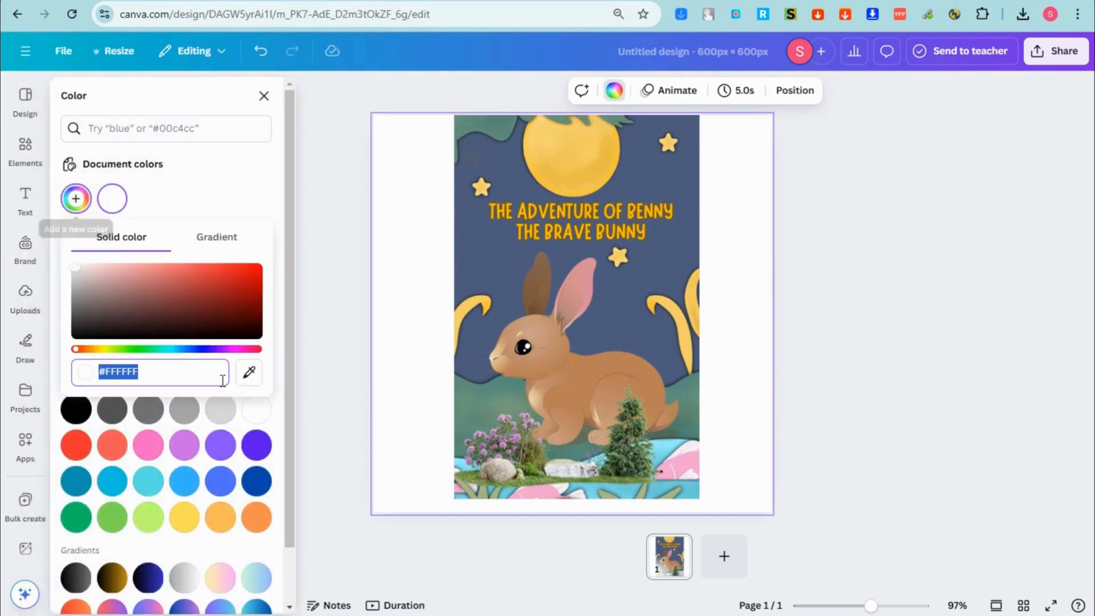
click(249, 372)
click(496, 252)
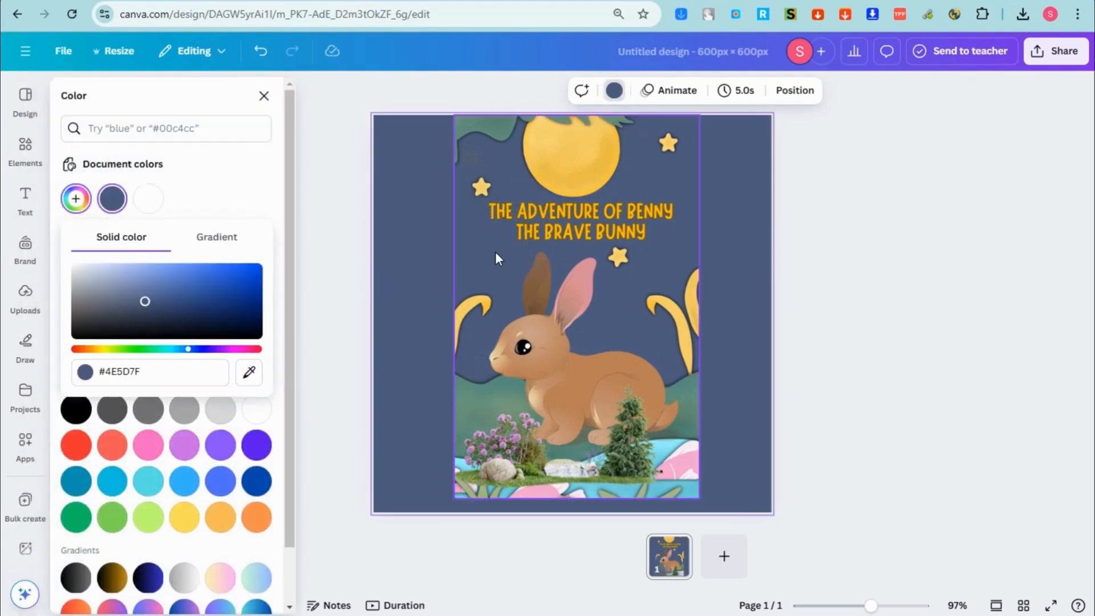
Enlarge the cover image so that it fills the full height of the page
click(653, 484)
drag(699, 499, 709, 513)
click(893, 362)
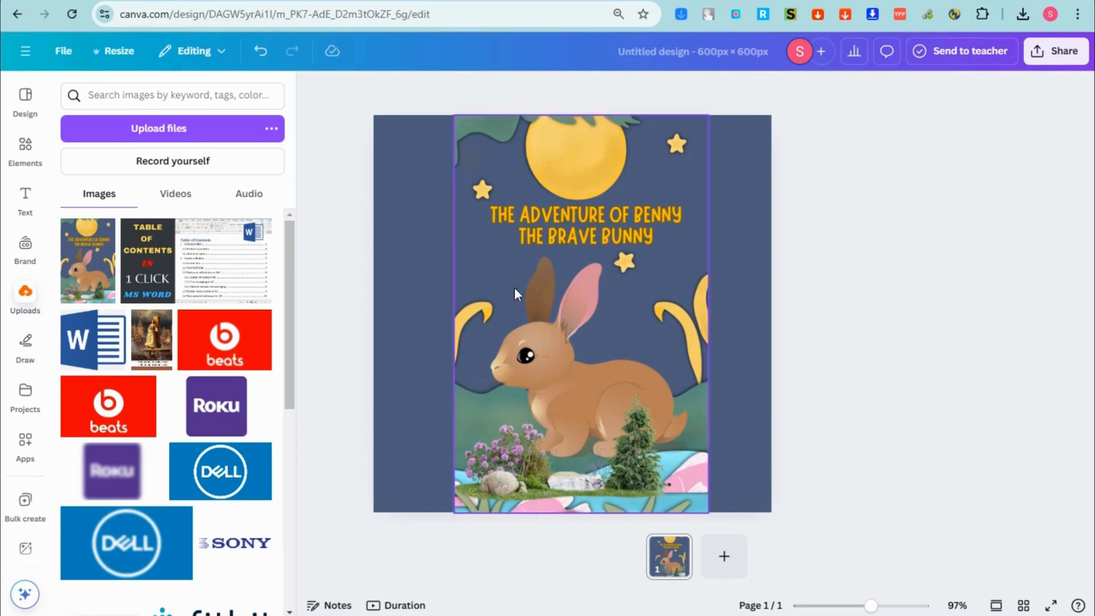
Try placing a duplicate of the cover shifted to the page's left edge and sending it backward behind the original
right_click(553, 336)
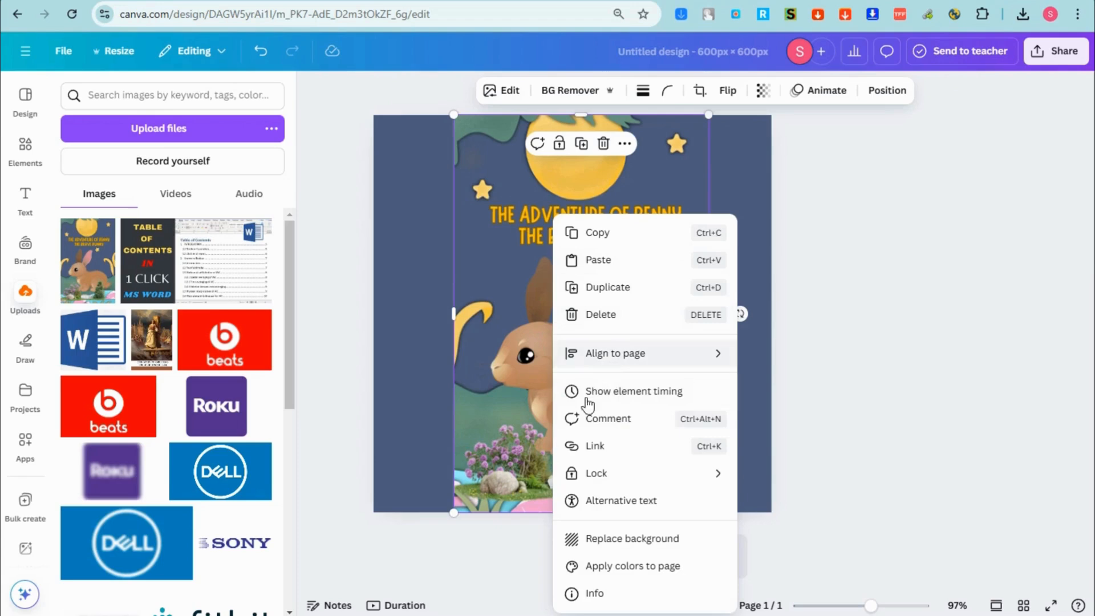
click(508, 366)
drag(508, 366, 447, 351)
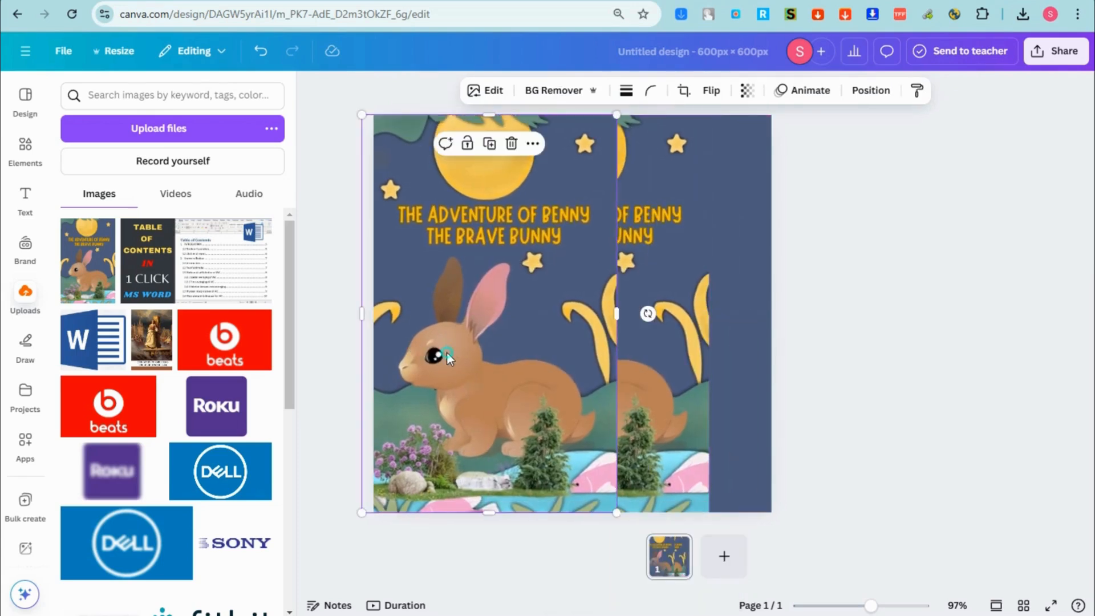
right_click(446, 351)
mouse_move(490, 324)
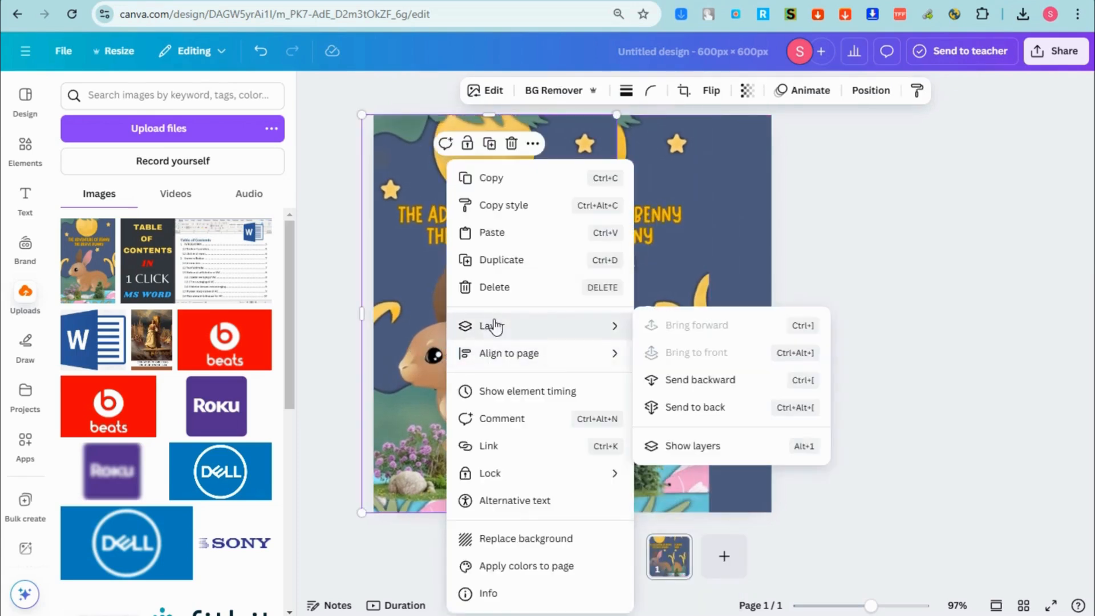
click(689, 379)
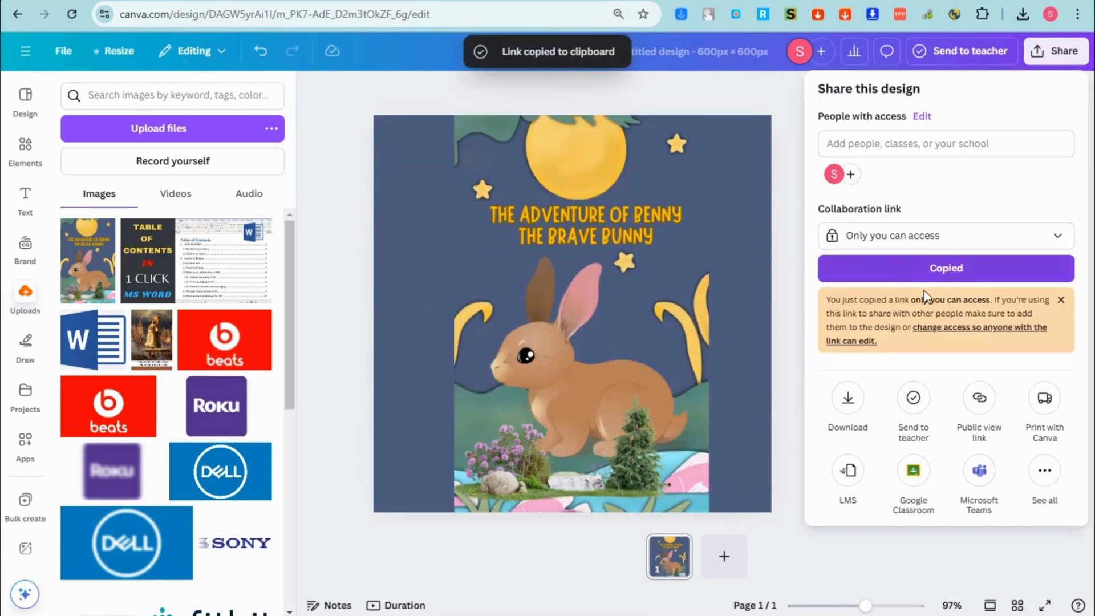
Download the 600 × 600 px thumbnail design from the sharing options
key(F11)
click(854, 403)
click(995, 437)
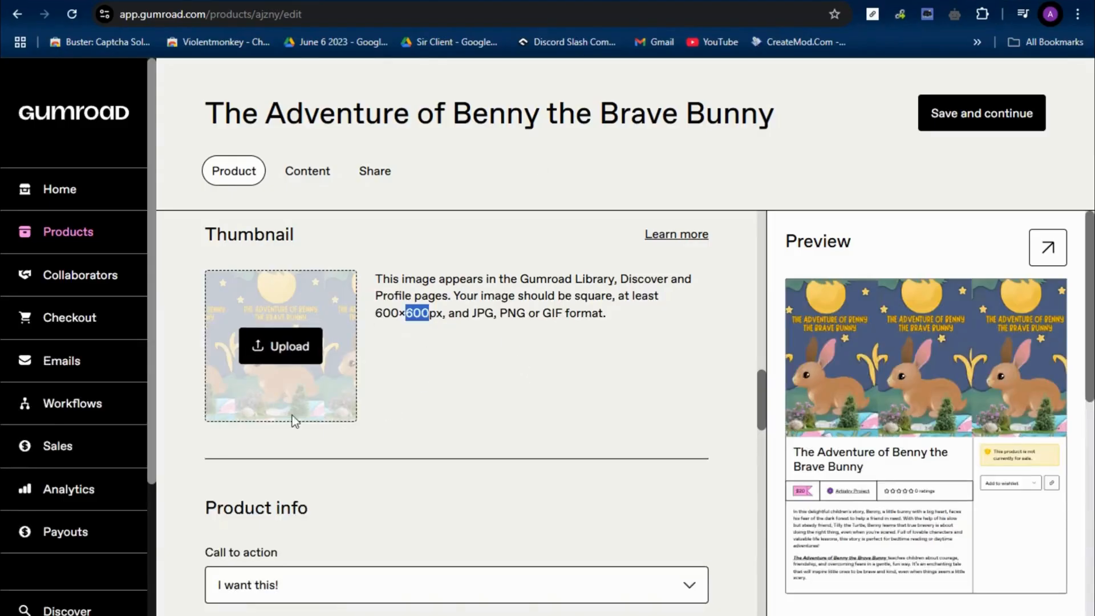
Switch to Gumroad and upload the square bunny cover image as the product's thumbnail
click(295, 355)
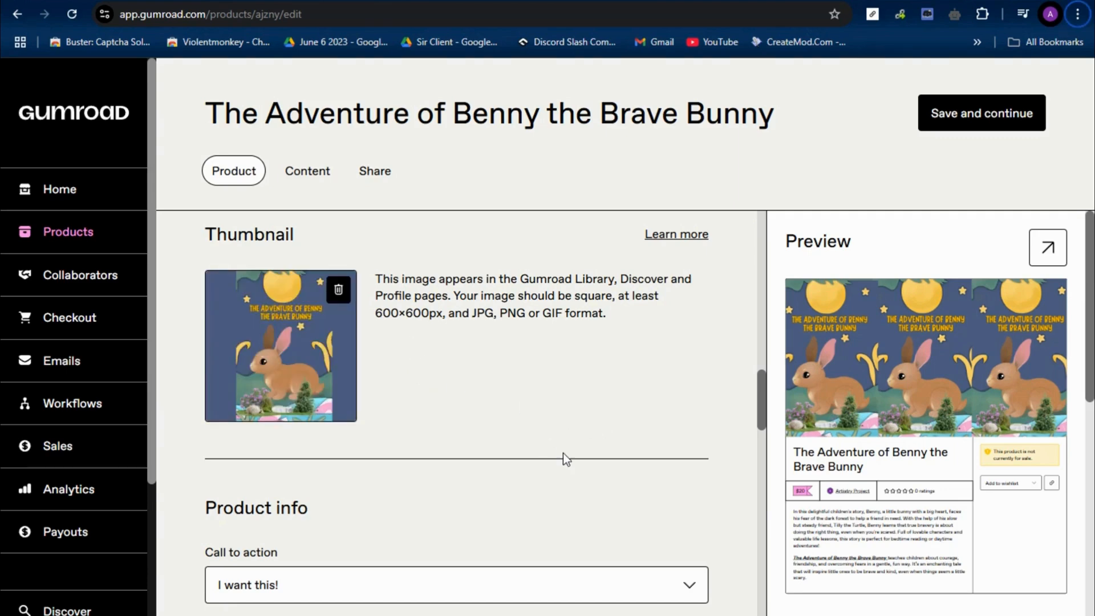
scroll(563, 455, up, 7)
scroll(563, 455, down, 9)
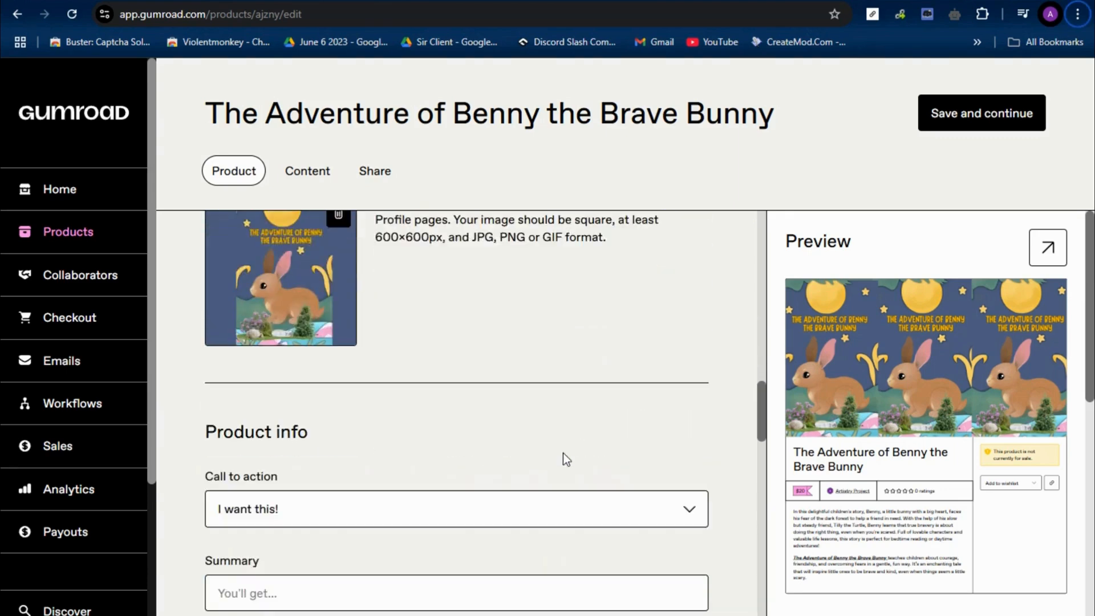
Set the product's call to action to "Buy this" and enter the summary "You'll get immediate access to"
scroll(453, 445, down, 2)
click(434, 371)
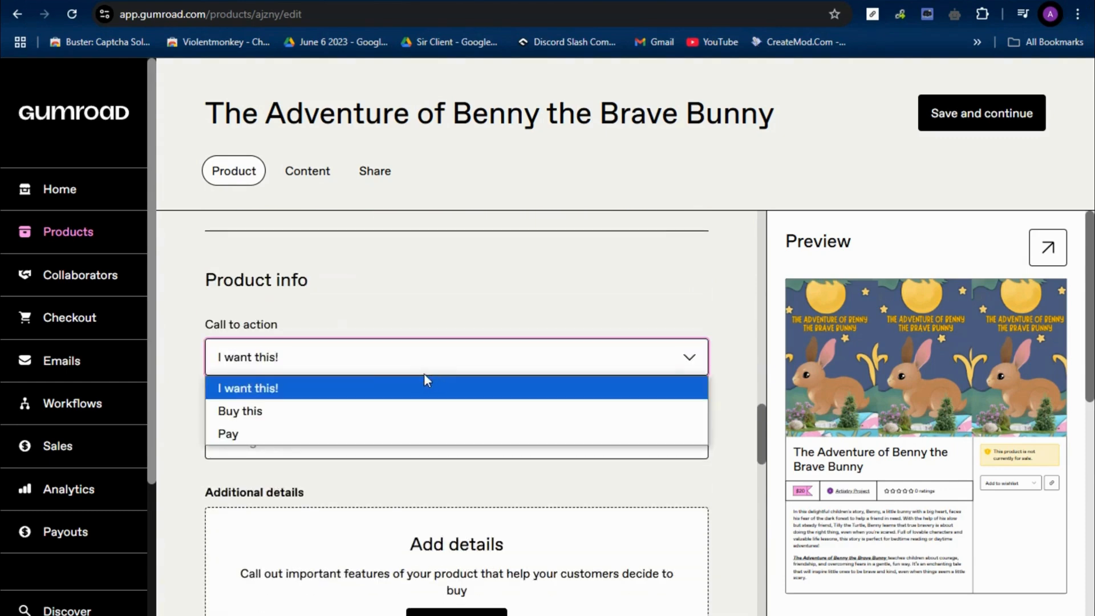
click(228, 412)
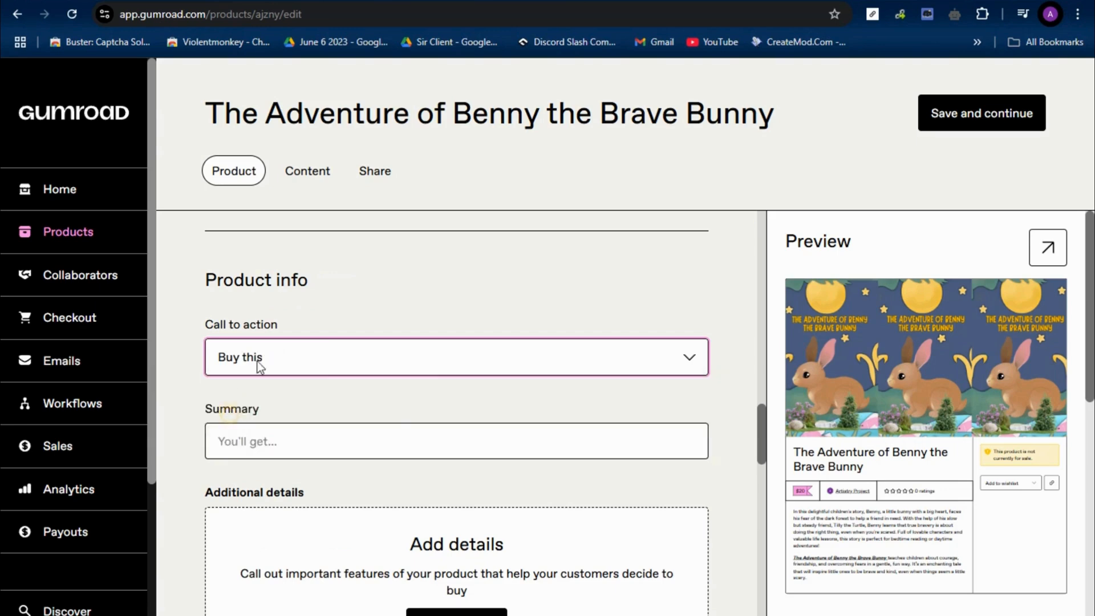
click(251, 443)
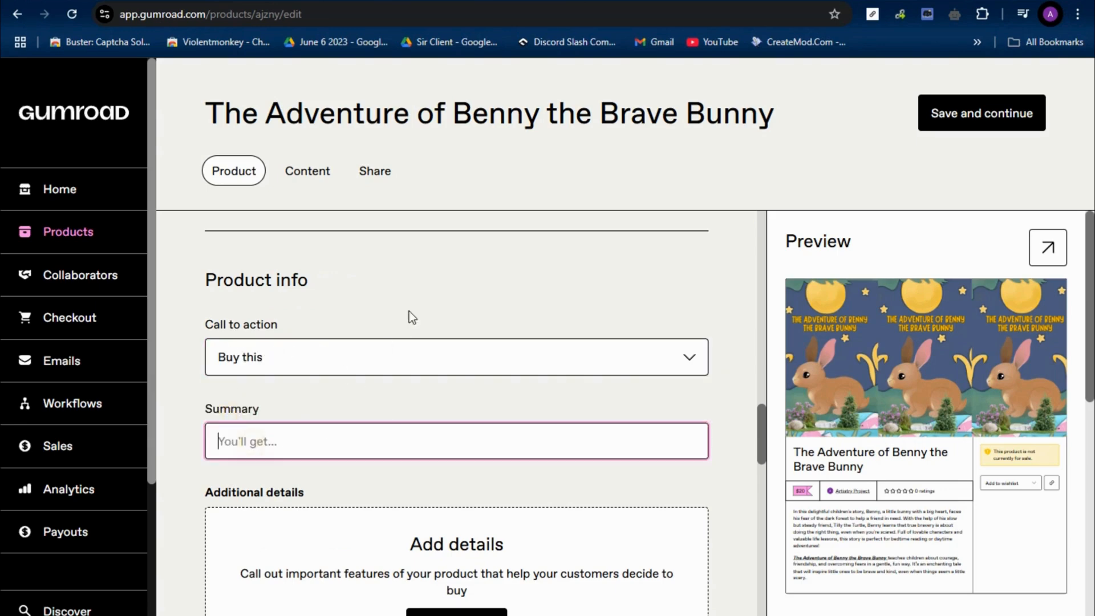
click(364, 449)
text(You'll get immediate access to)
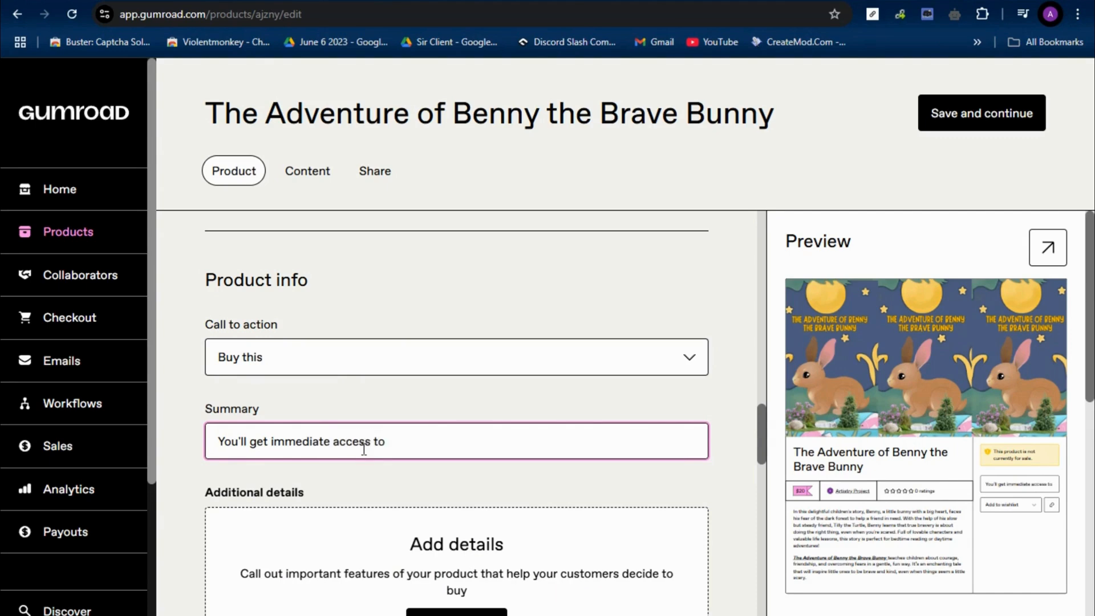
Return to the Gumroad product editor and review the additional details, pricing, versions and settings sections
scroll(499, 548, down, 3)
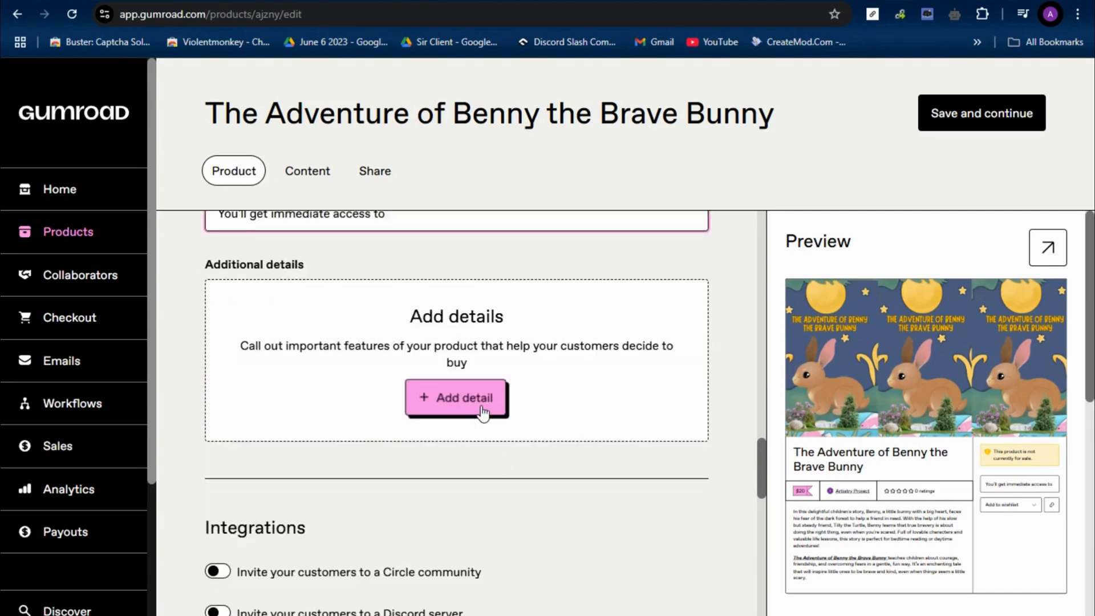
mouse_move(425, 615)
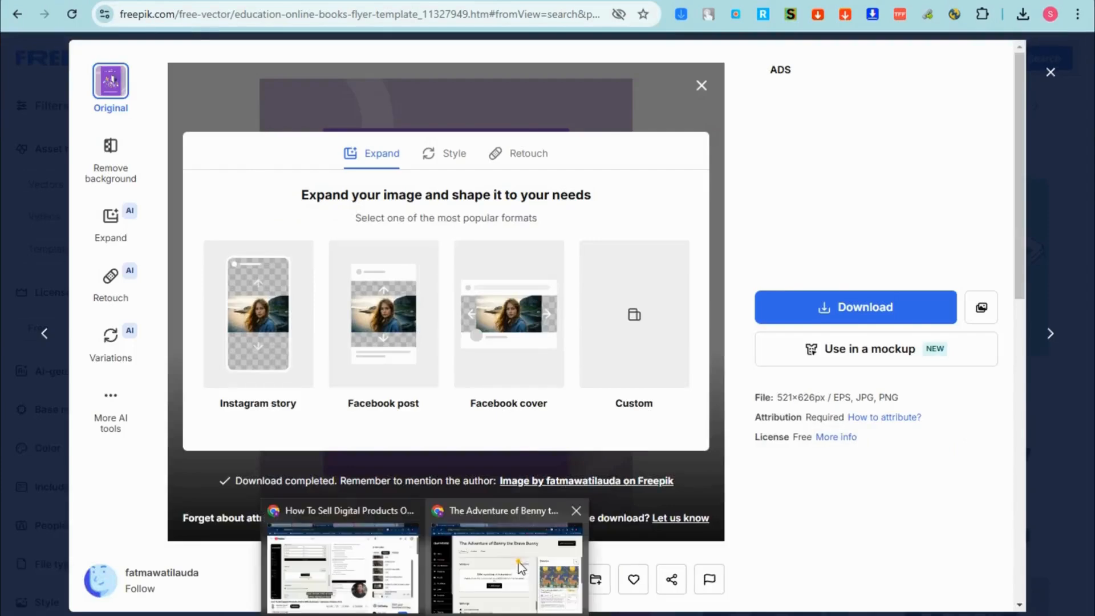
click(518, 562)
scroll(490, 269, down, 3)
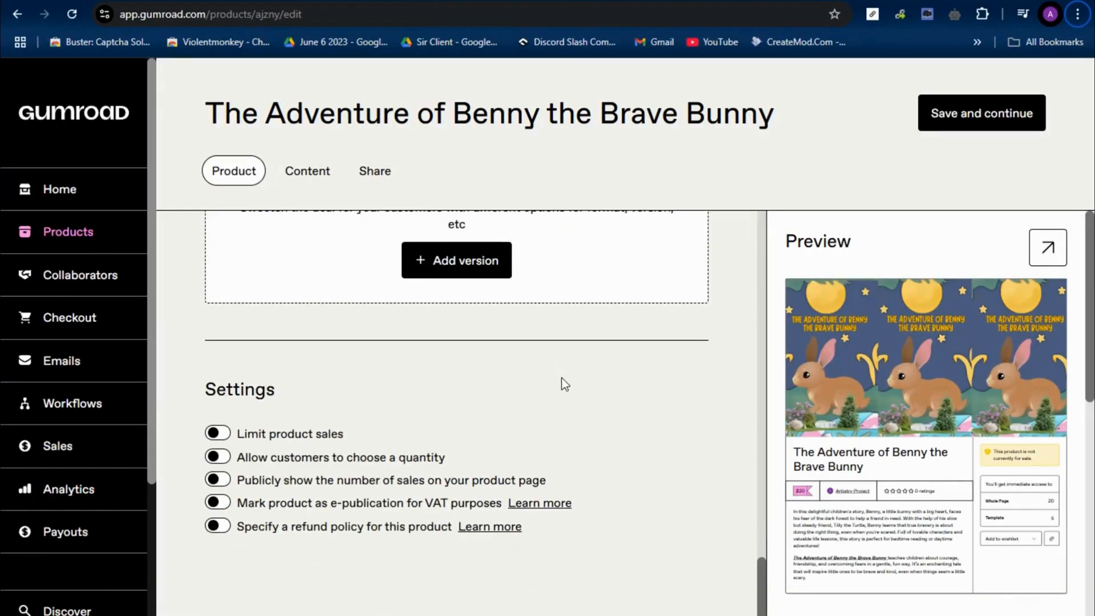
scroll(628, 422, up, 5)
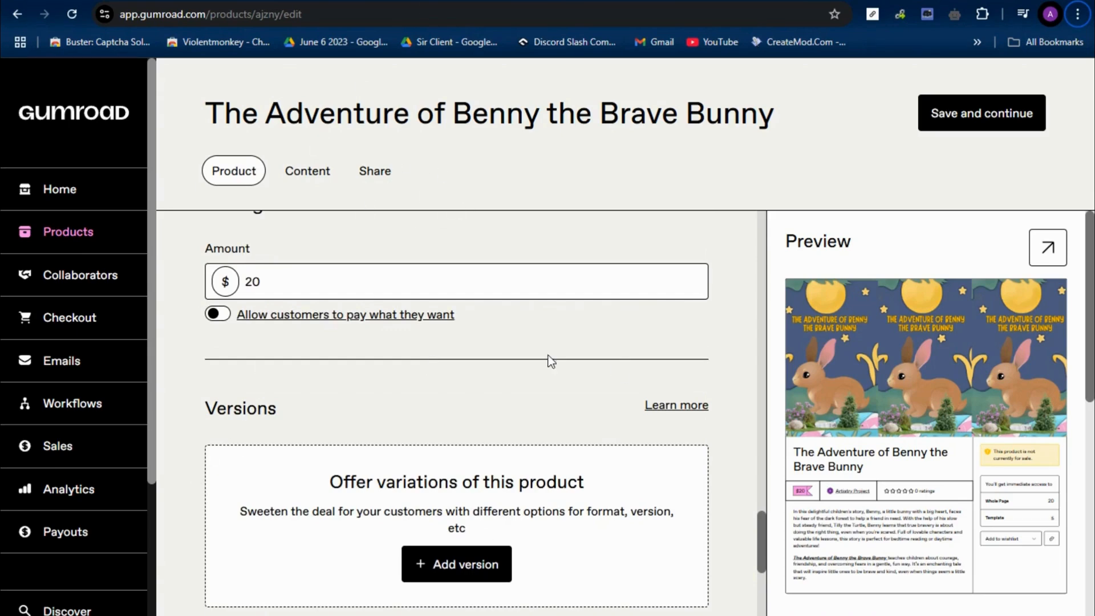
Set the first product version's additional amount to $15 and its maximum number of purchases to 3
click(335, 507)
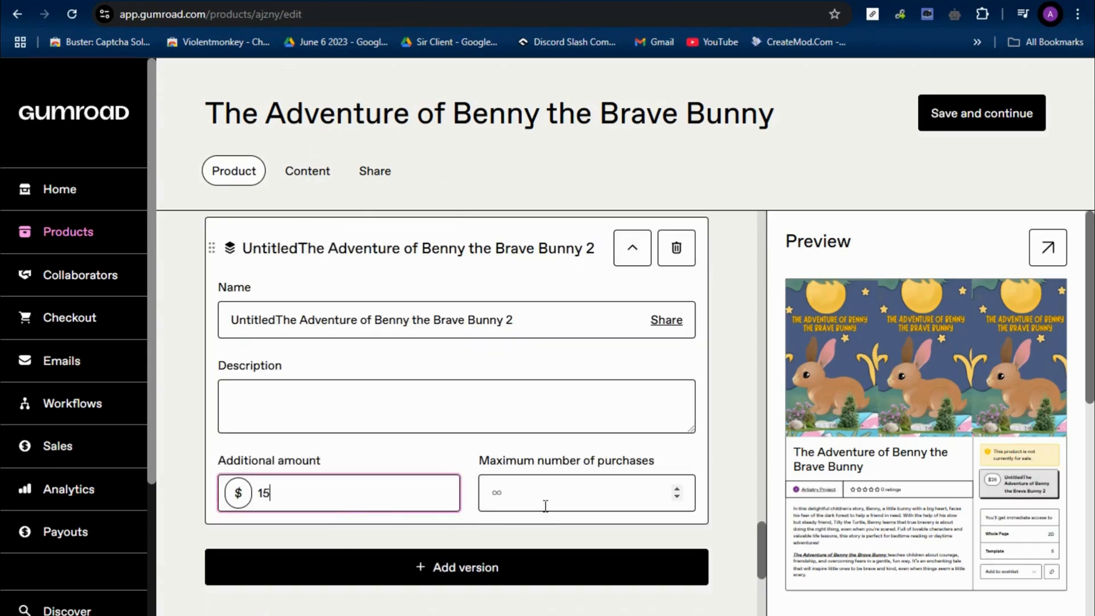
click(680, 491)
click(680, 490)
click(680, 491)
click(679, 496)
Add a second version to the product, keeping its default name and values
scroll(565, 428, down, 4)
click(551, 345)
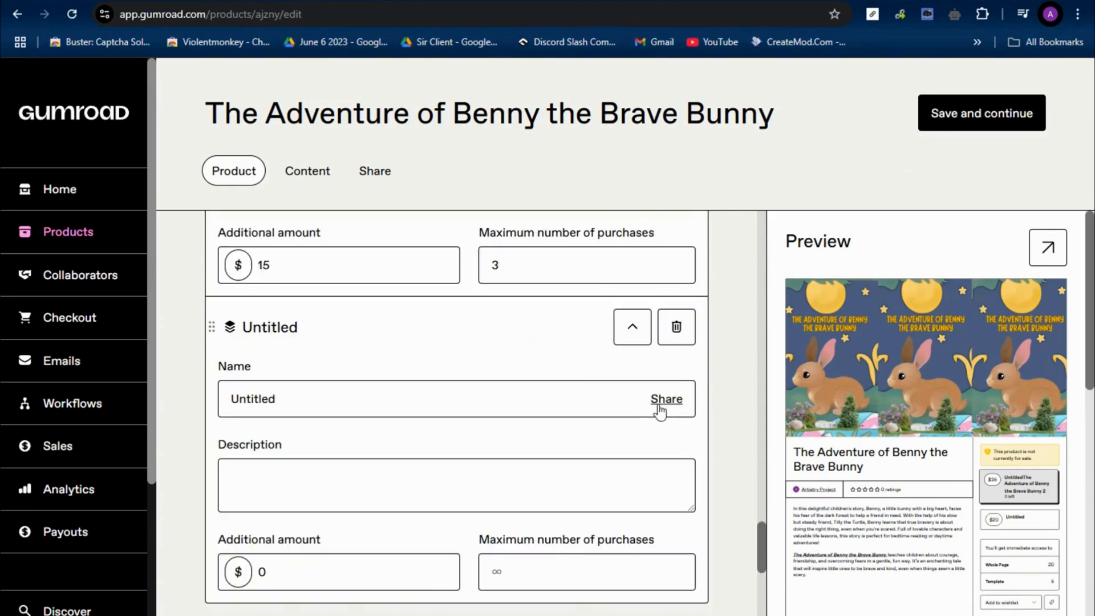
scroll(627, 445, down, 5)
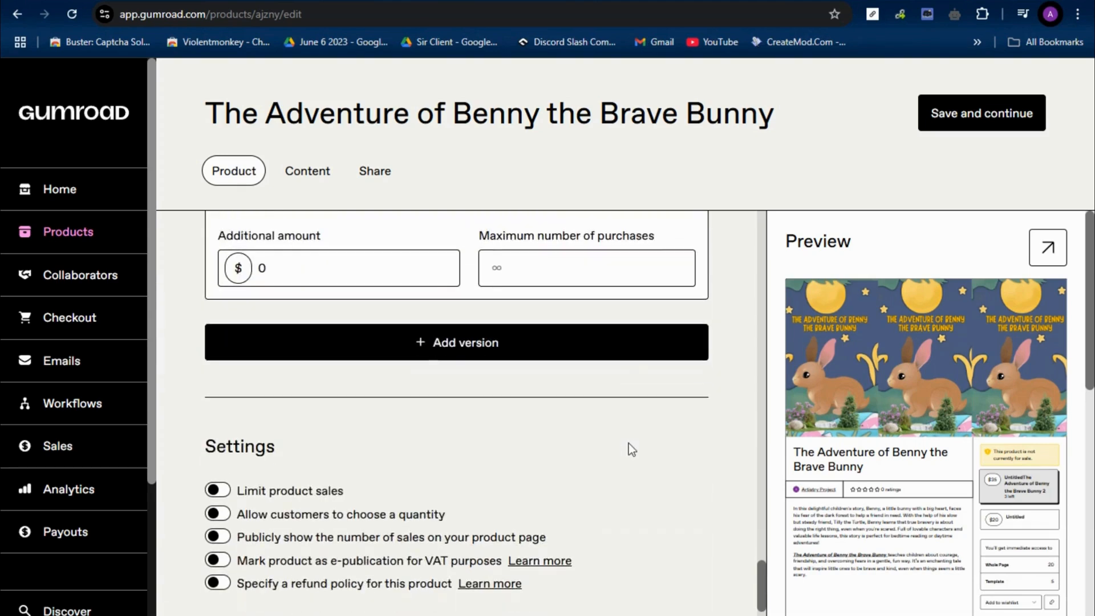
Remove the version "UntitledThe Adventure of Benny the Brave Bunny 2" from the product
scroll(628, 443, up, 10)
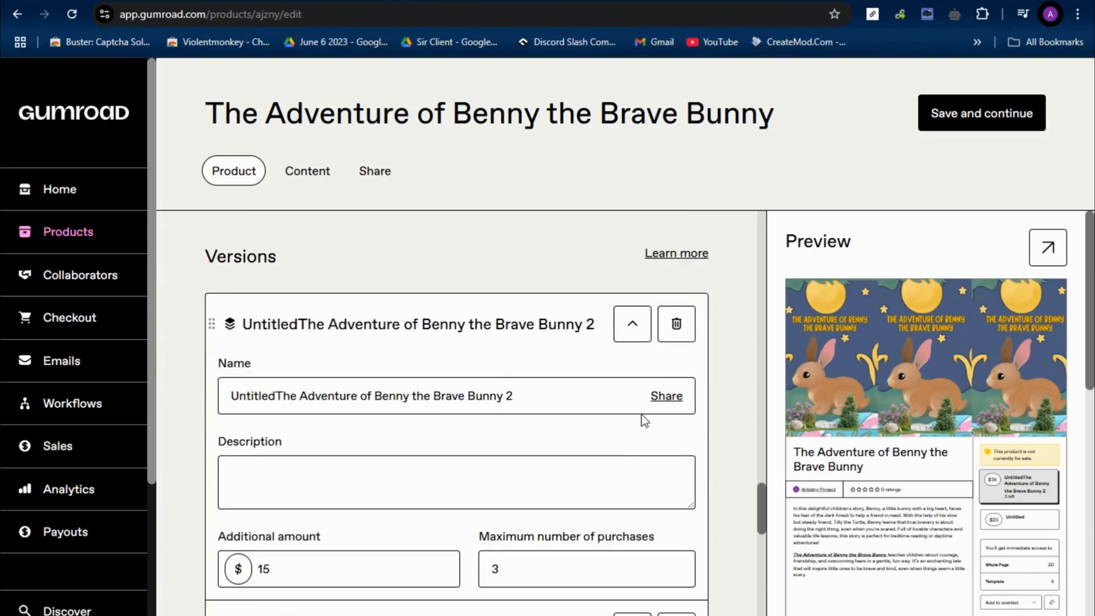
click(676, 324)
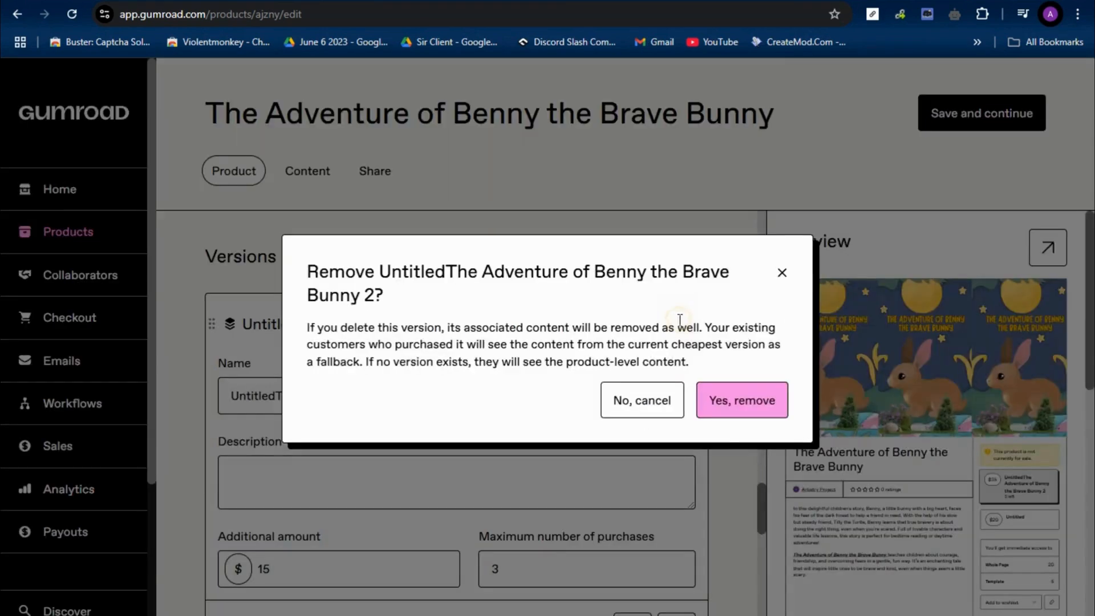
click(729, 399)
Turn on publicly showing the number of sales on the product page
scroll(606, 415, down, 5)
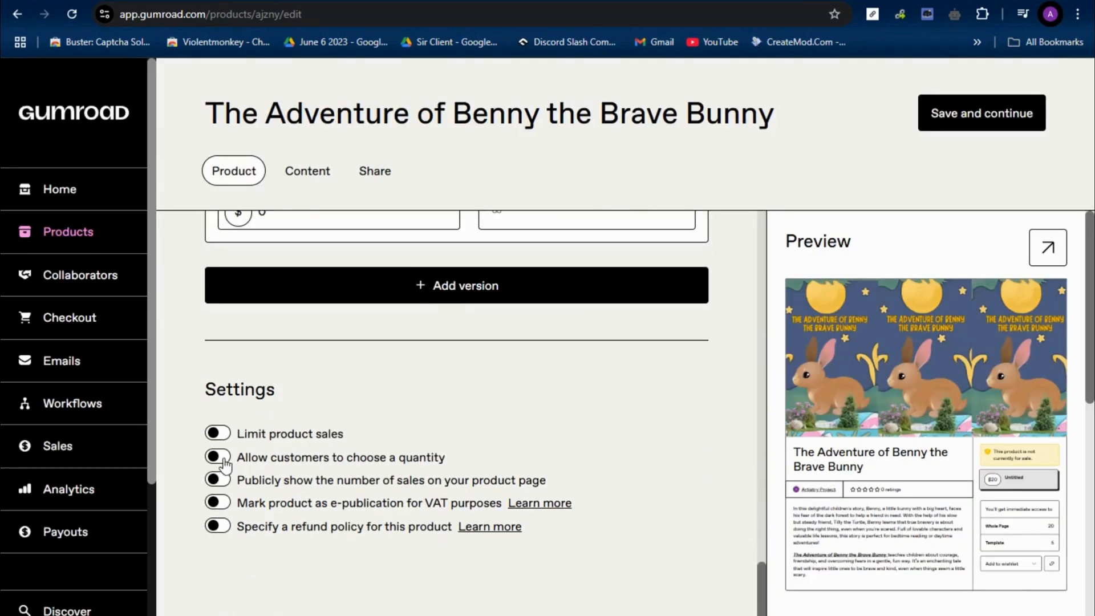
click(227, 479)
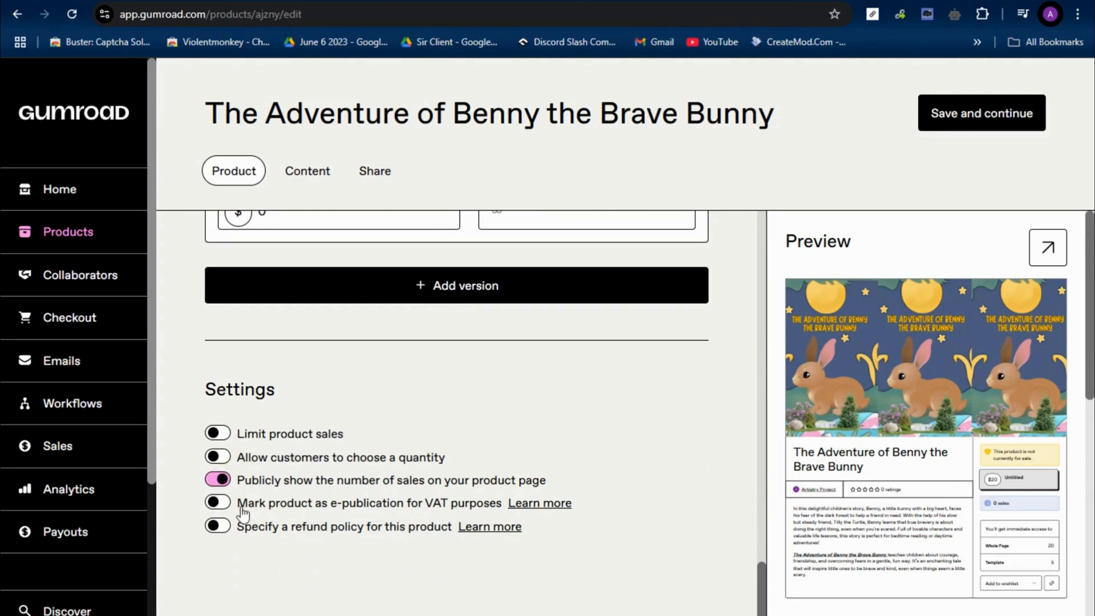
Enable the product-specific refund policy to look at its fields, and switch it off again
click(216, 526)
scroll(385, 470, down, 5)
scroll(385, 469, up, 3)
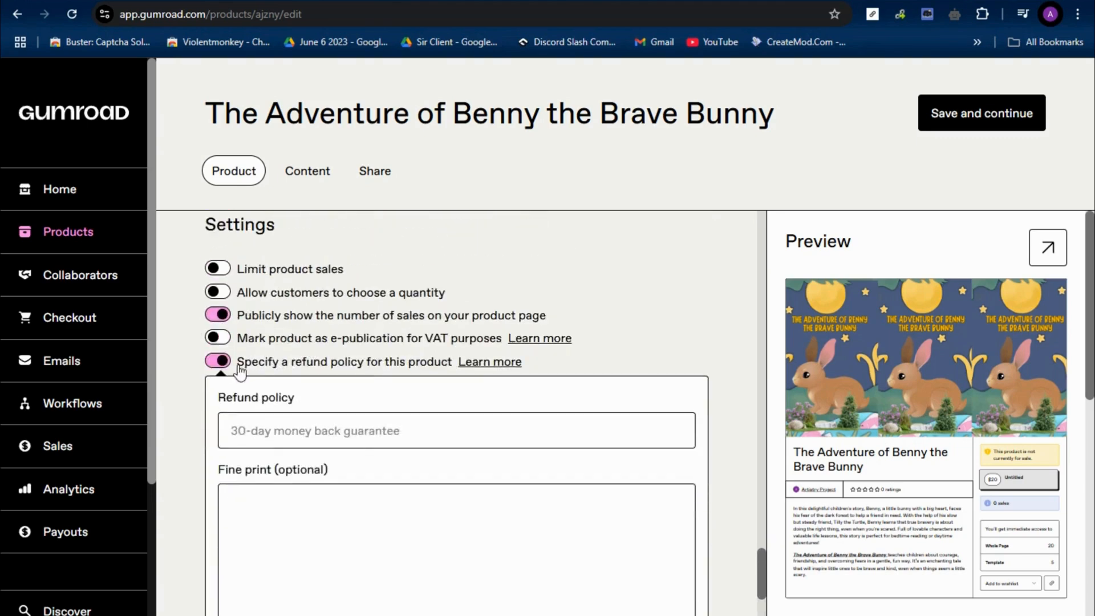
click(218, 360)
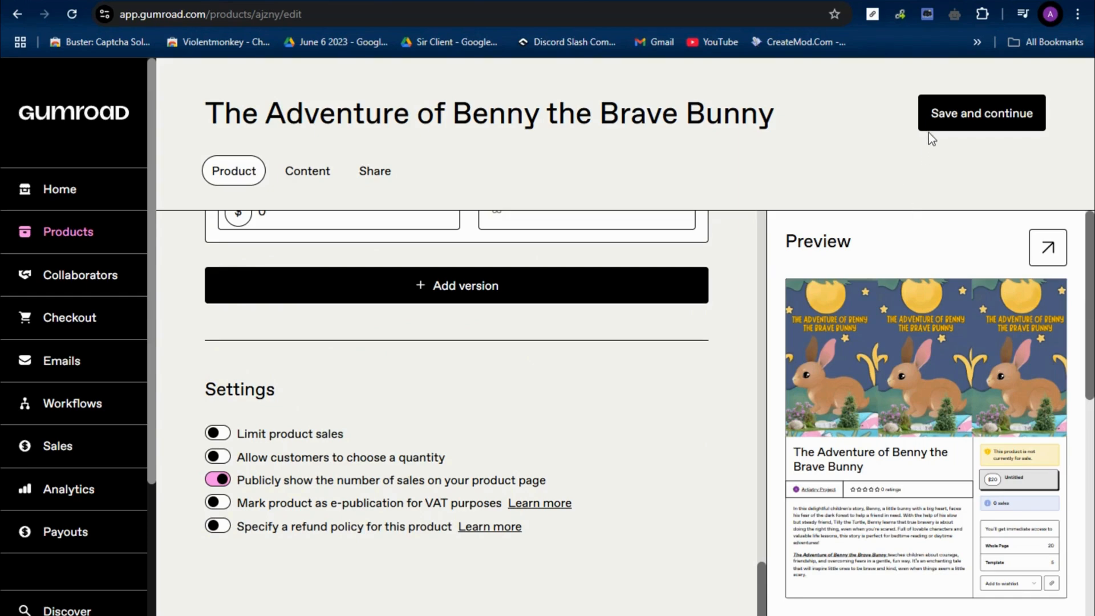
Save the product settings, continue to the content page and look over its review, receipt and library sections
click(951, 120)
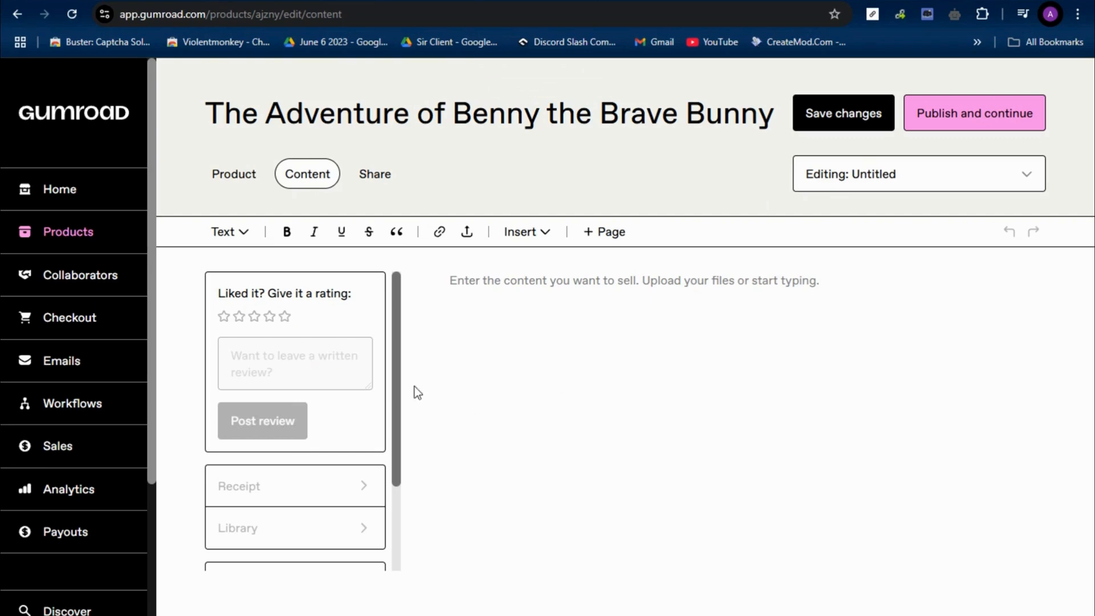
scroll(296, 487, down, 2)
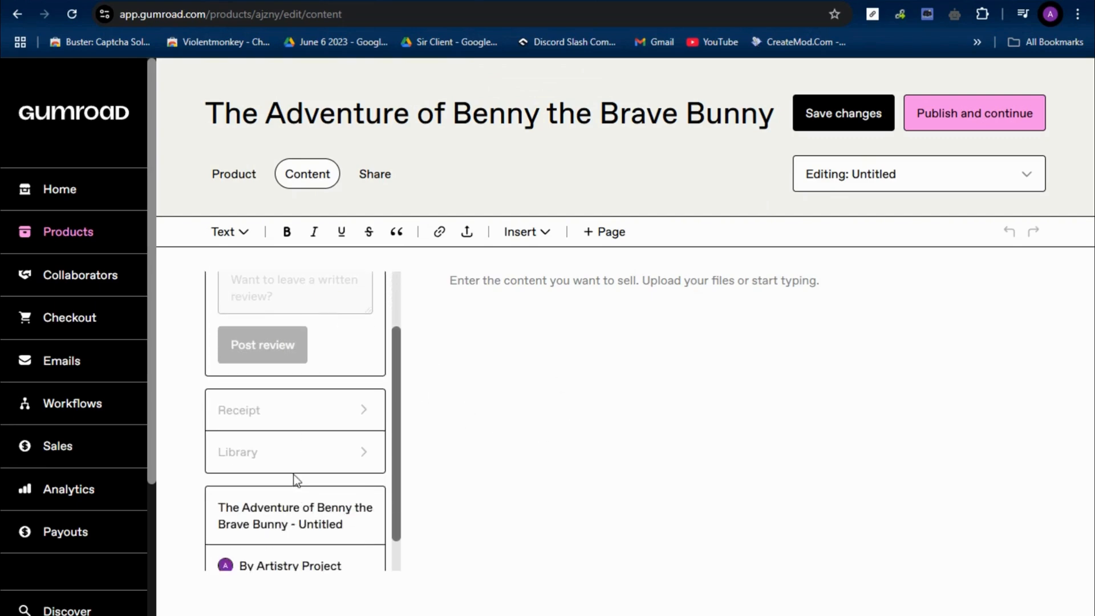
scroll(293, 475, down, 1)
scroll(388, 357, up, 3)
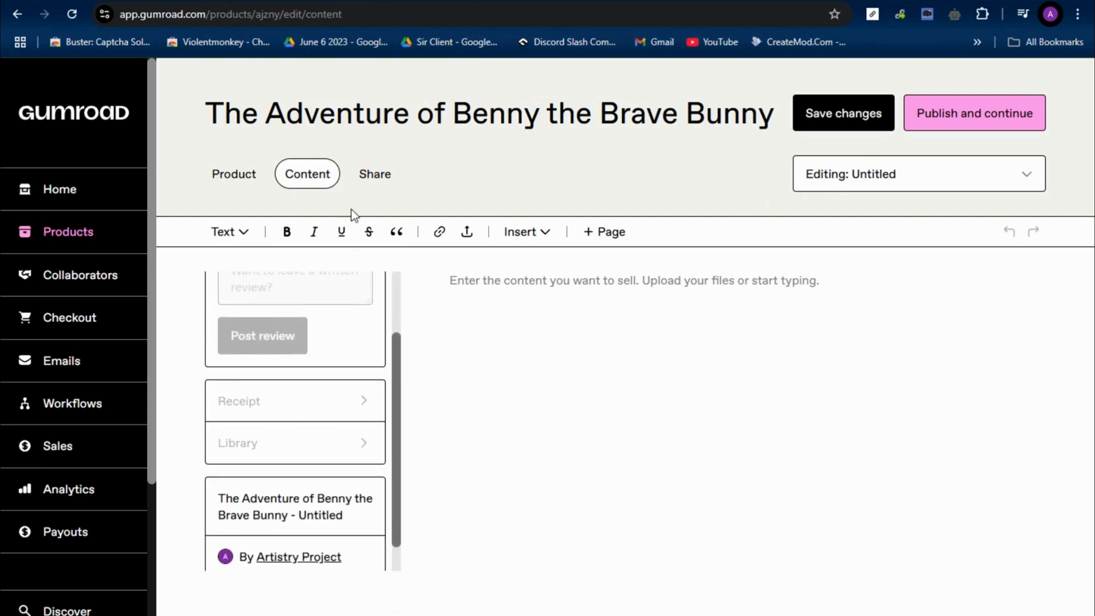
Publish the product and look over its sharing and profile options
click(378, 184)
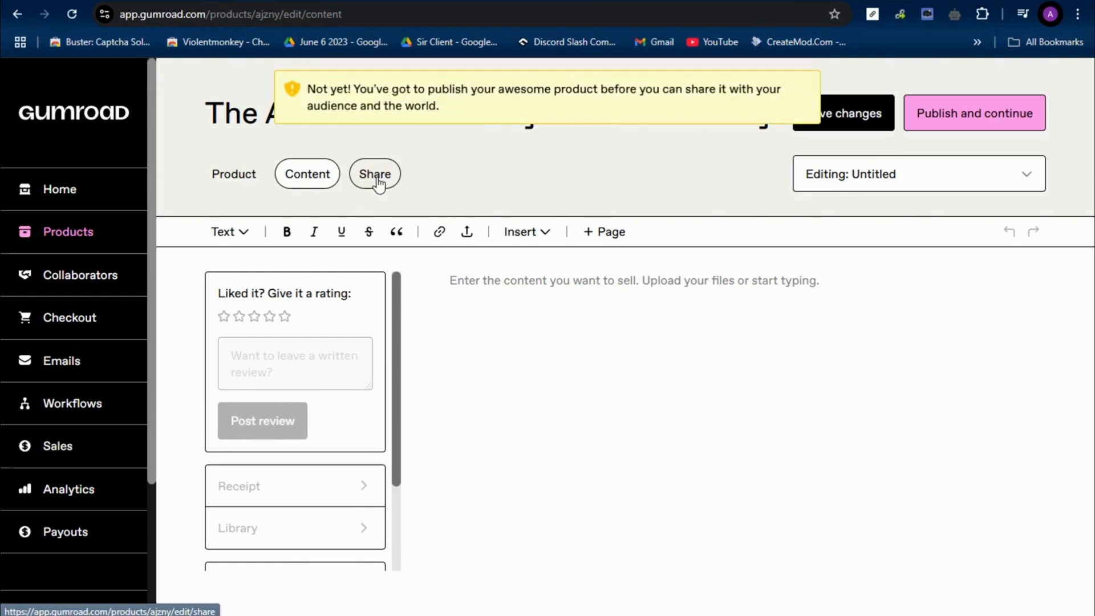
click(954, 119)
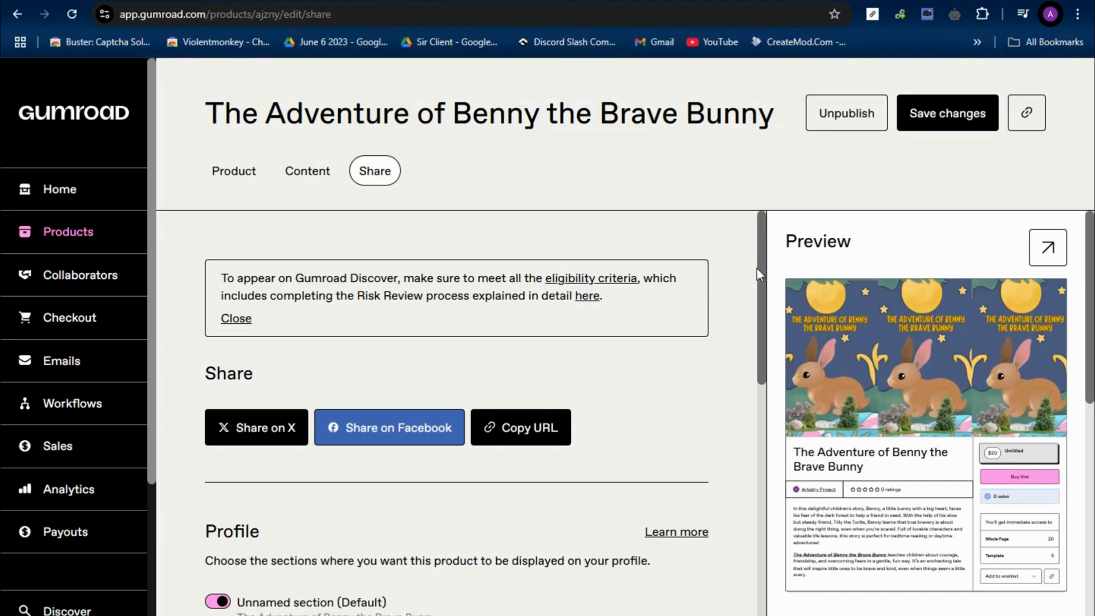
scroll(406, 379, down, 1)
scroll(406, 379, down, 1)
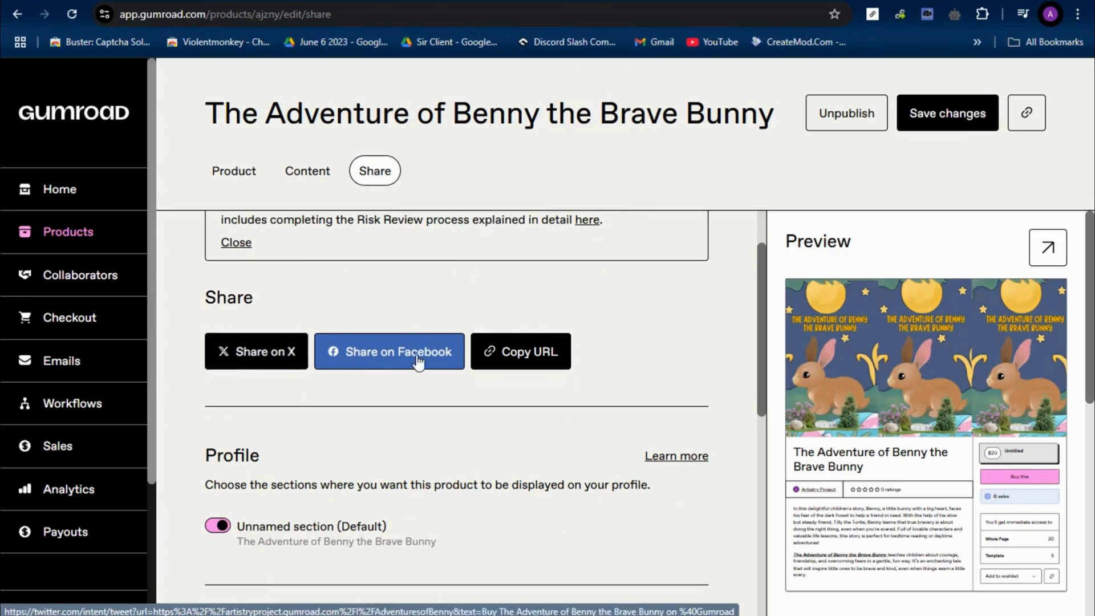
Copy the product's share URL, open it in a new browser tab and look over the public product page
click(489, 351)
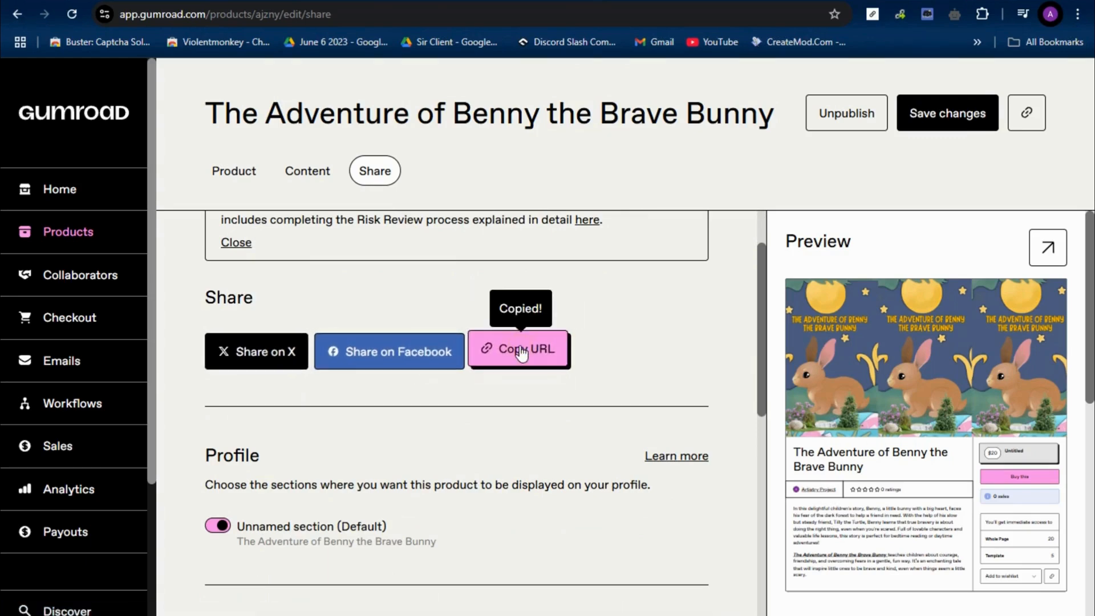
key(ctrl+t)
key(ctrl+v)
key(Return)
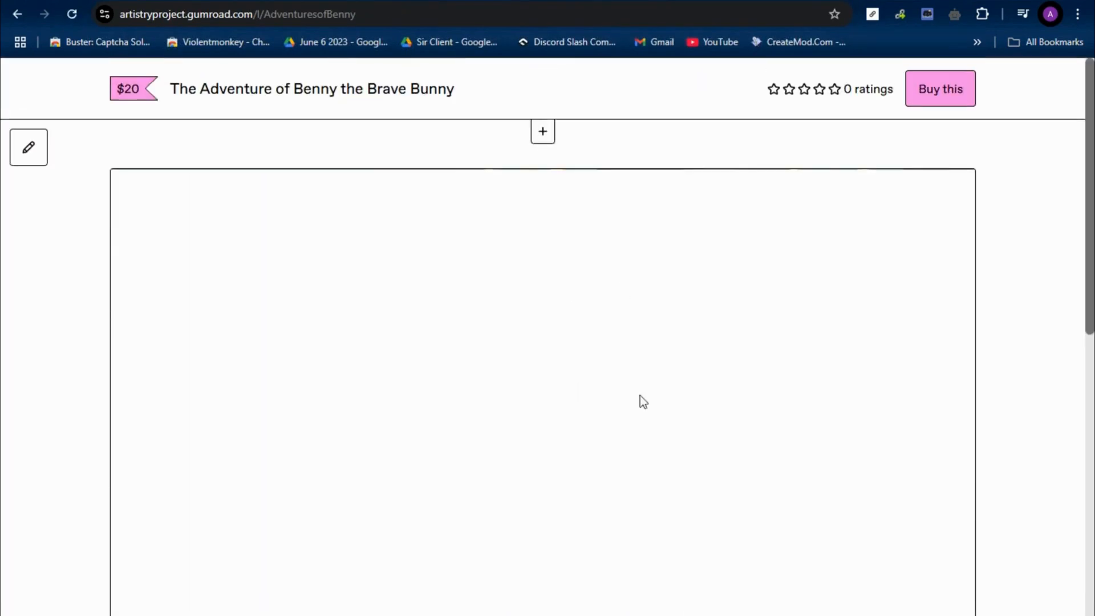
scroll(629, 409, down, 10)
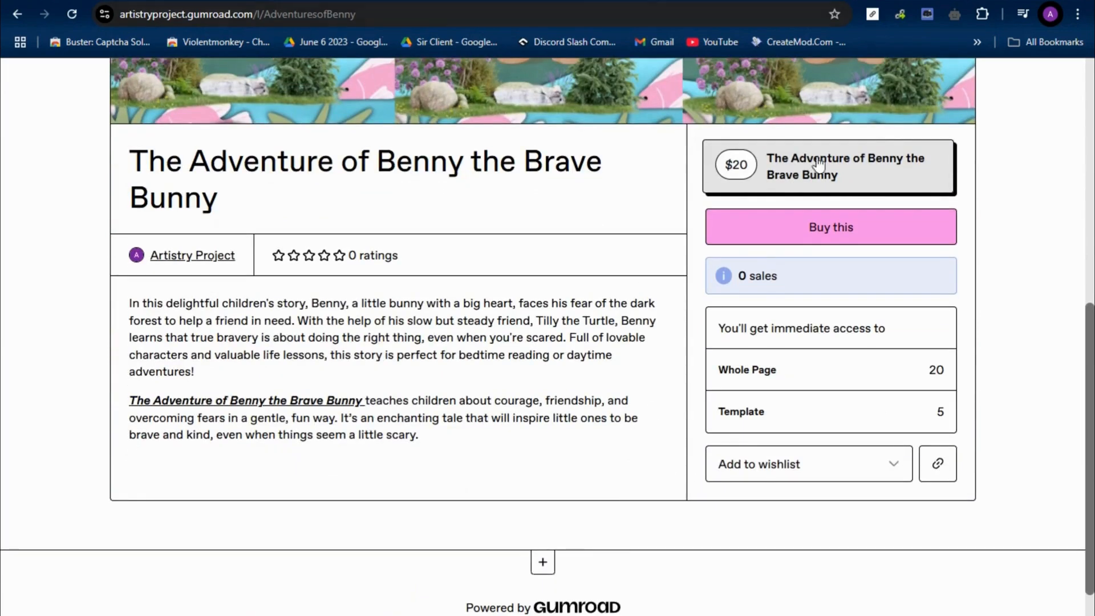
Return to the product's sharing page and review the Gumroad Discover settings, switching the adults-only content option on and off again
key(ctrl+shift+Tab)
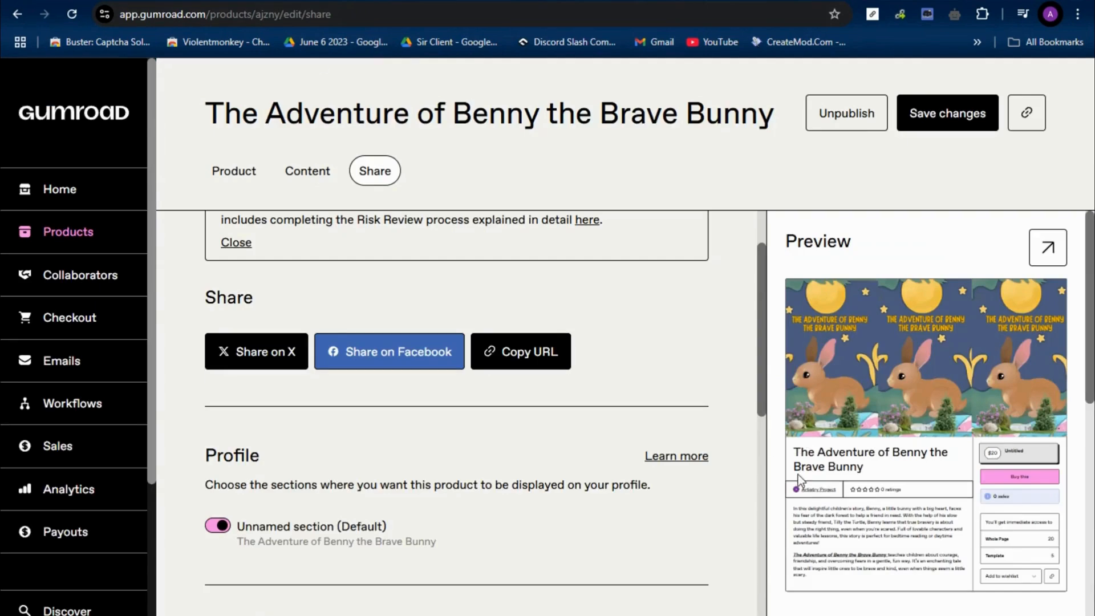
scroll(529, 502, down, 5)
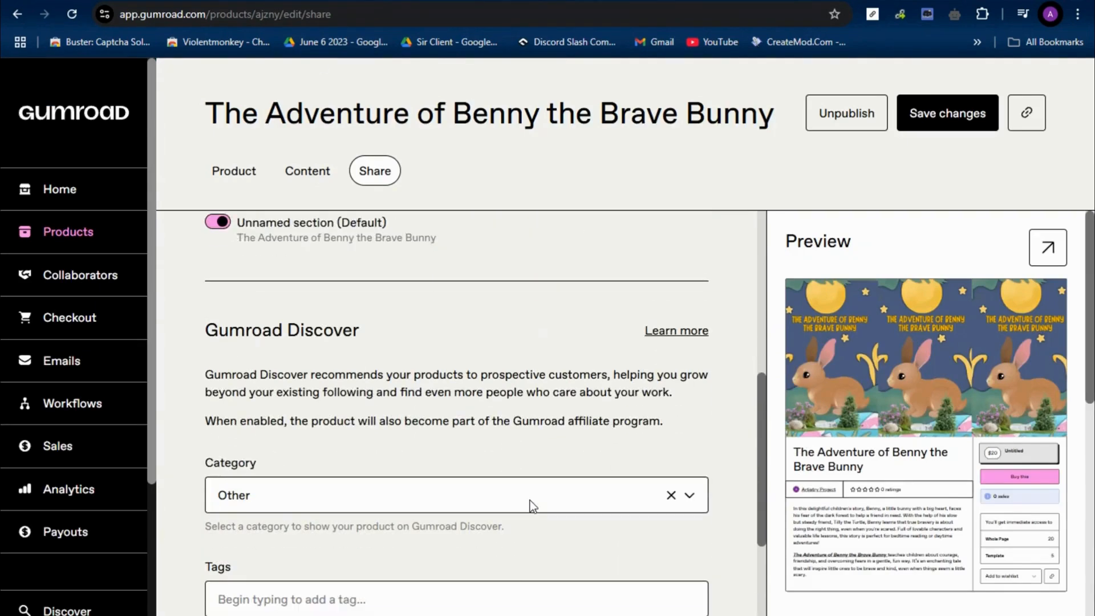
scroll(529, 501, down, 3)
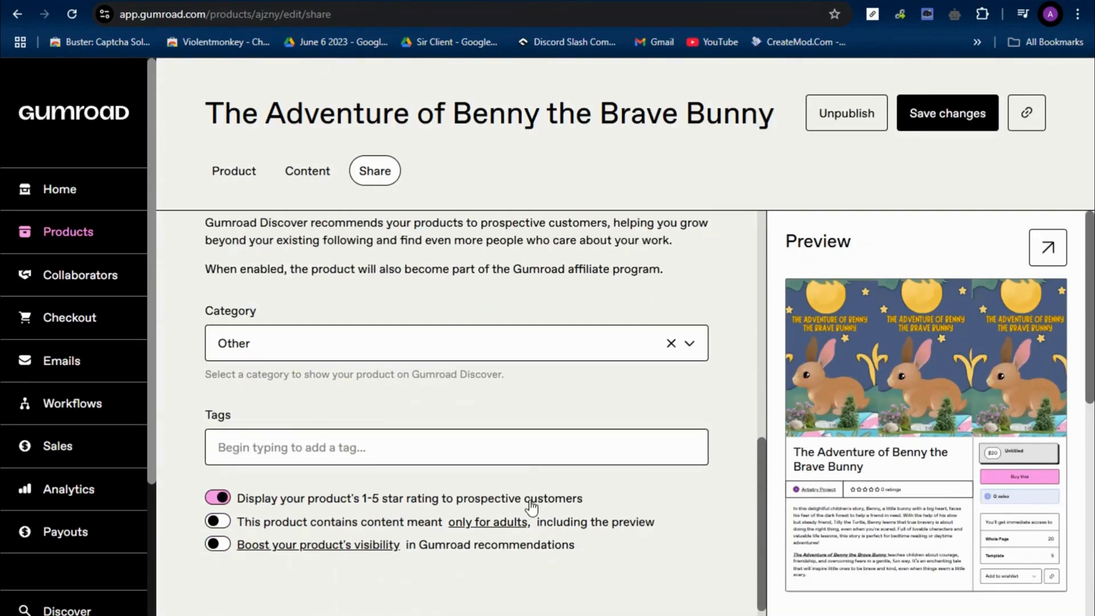
scroll(530, 507, down, 1)
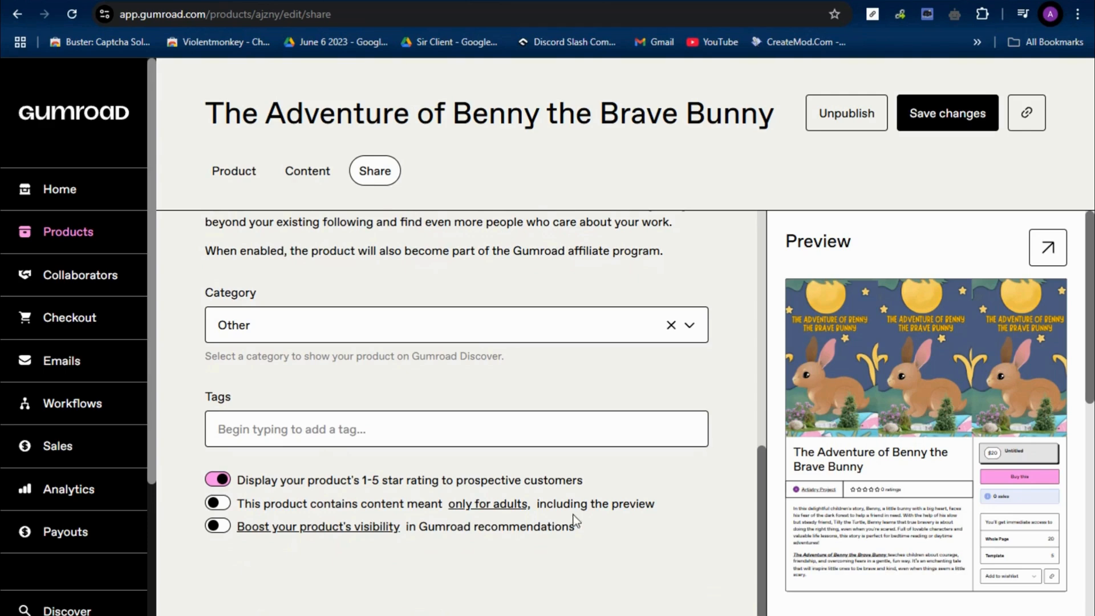
click(222, 506)
click(221, 504)
scroll(669, 515, up, 10)
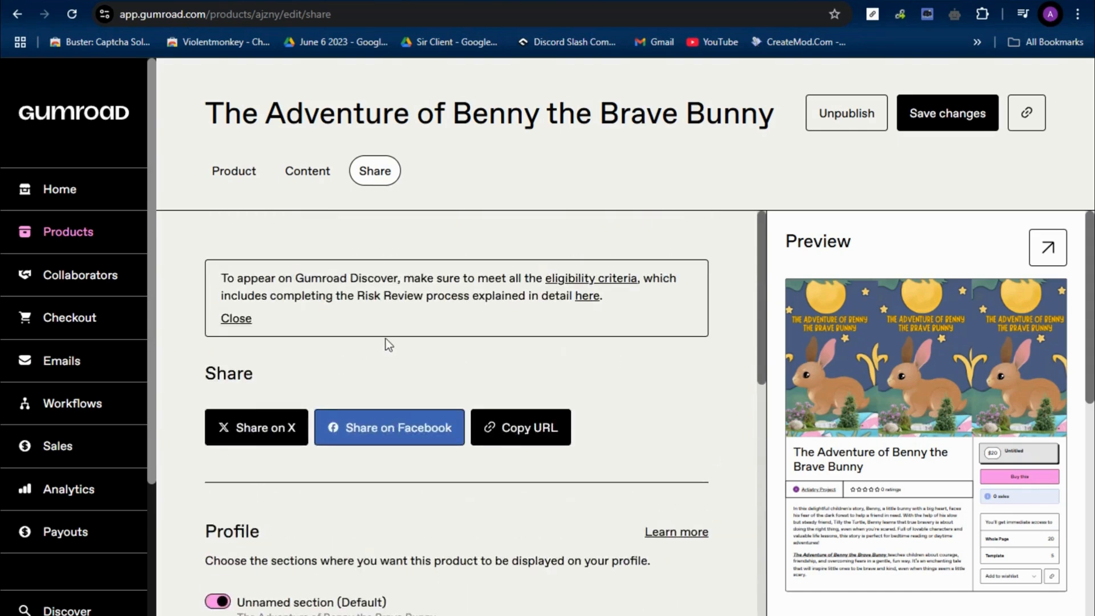
Make a test purchase from the public product page with the country set to Netherlands and a 10% tip
click(477, 1)
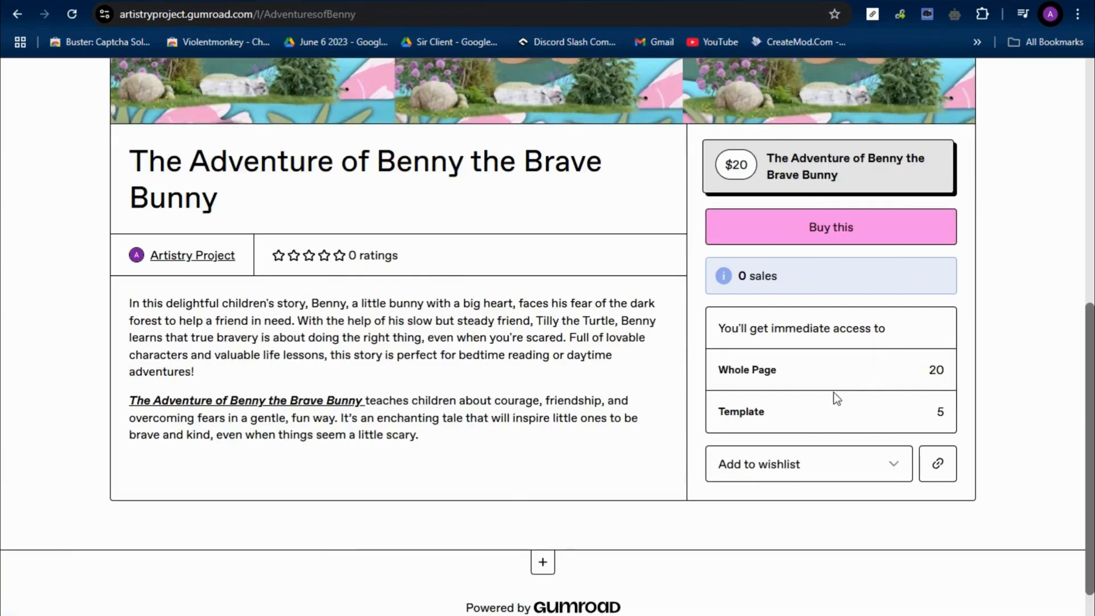
click(857, 238)
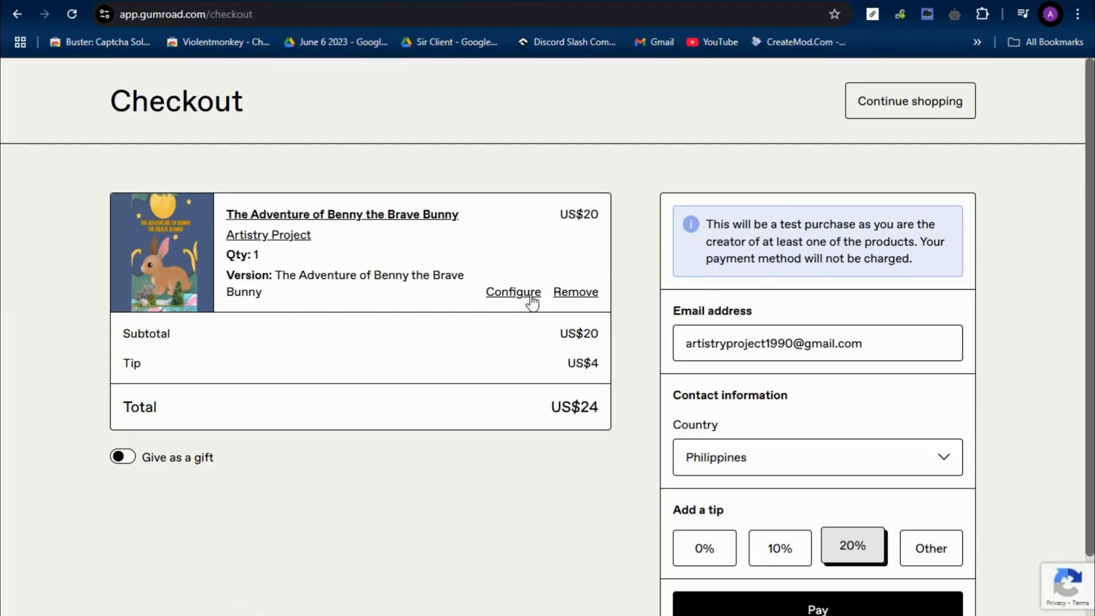
click(923, 471)
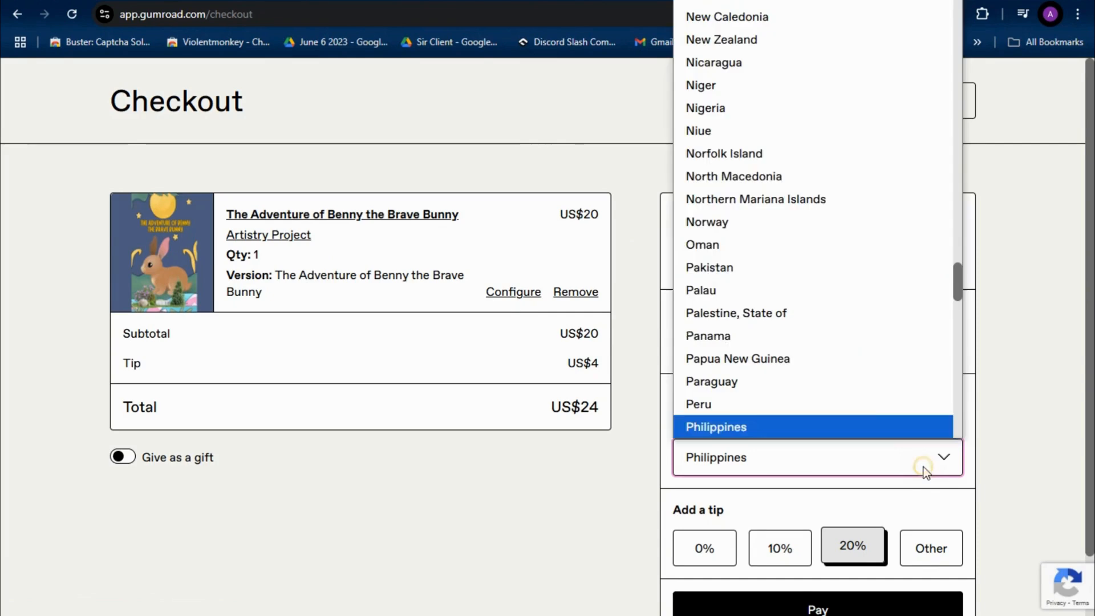
click(723, 17)
scroll(858, 429, down, 3)
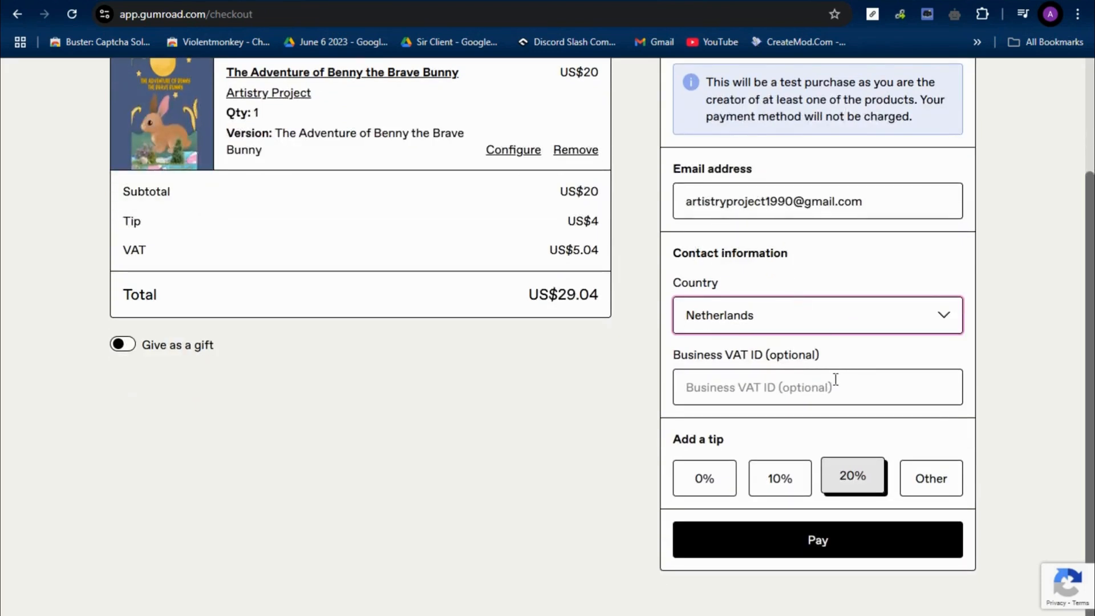
click(778, 481)
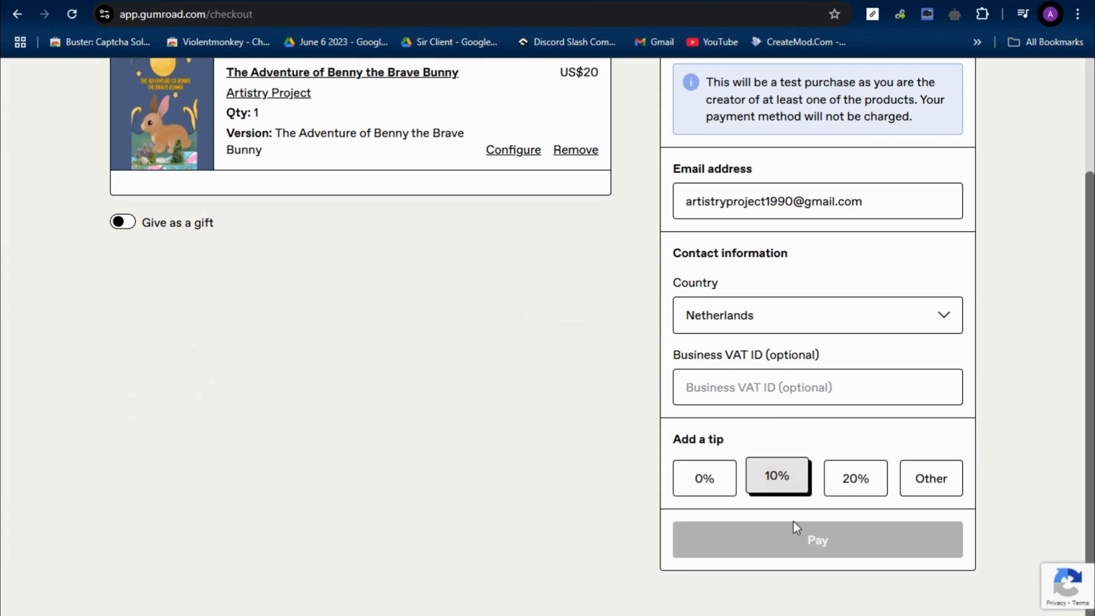
click(807, 541)
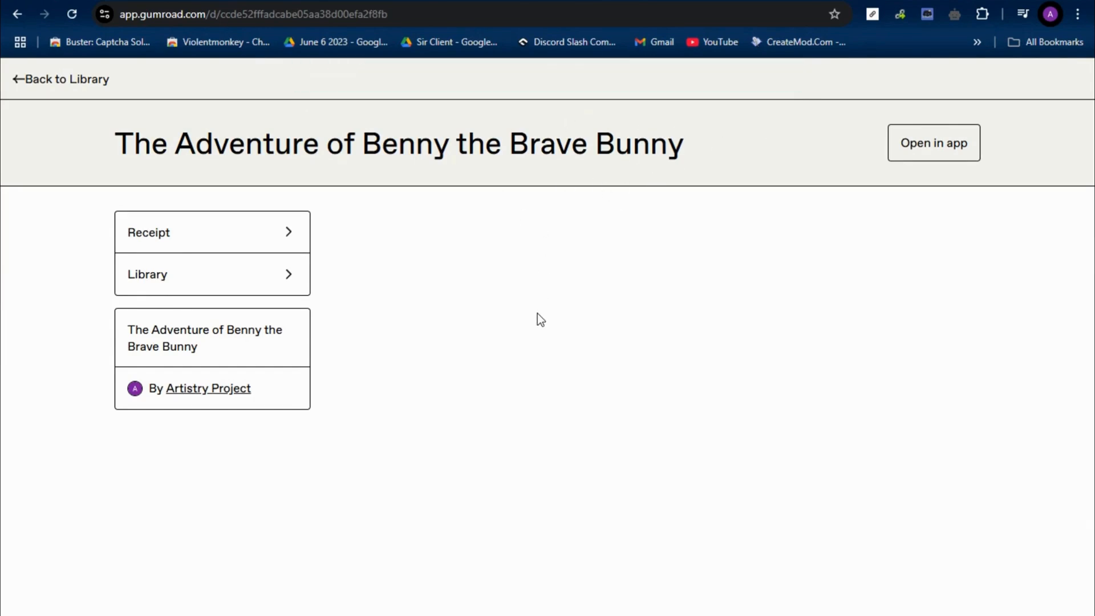
Switch to Gmail and read through the purchase receipt's price, tip, payment info and test purchase note
click(613, 3)
scroll(733, 336, down, 1)
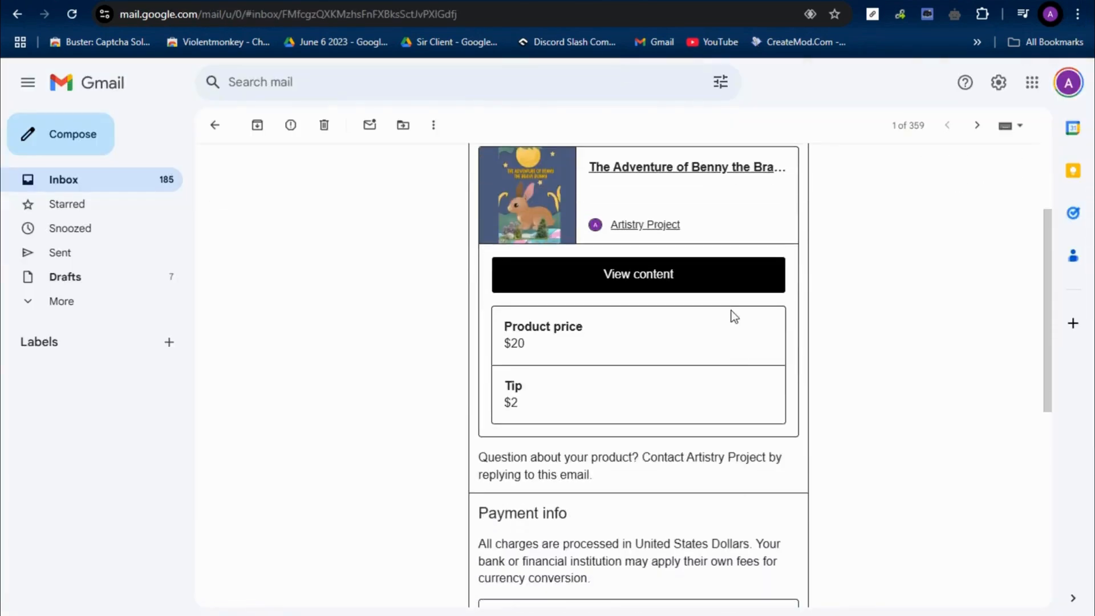
scroll(732, 312, down, 3)
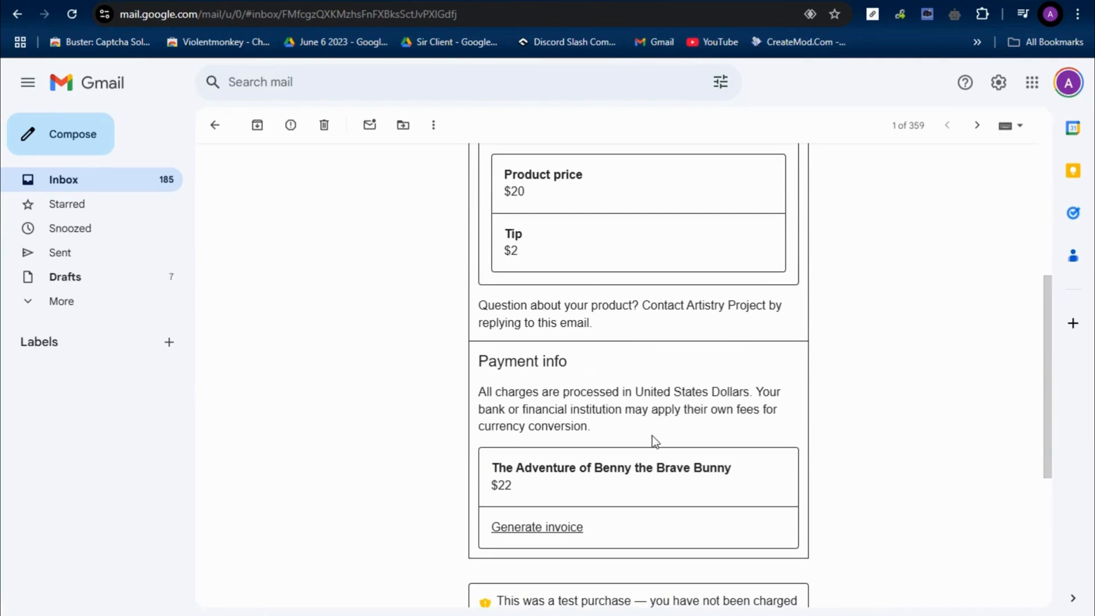
scroll(717, 459, down, 3)
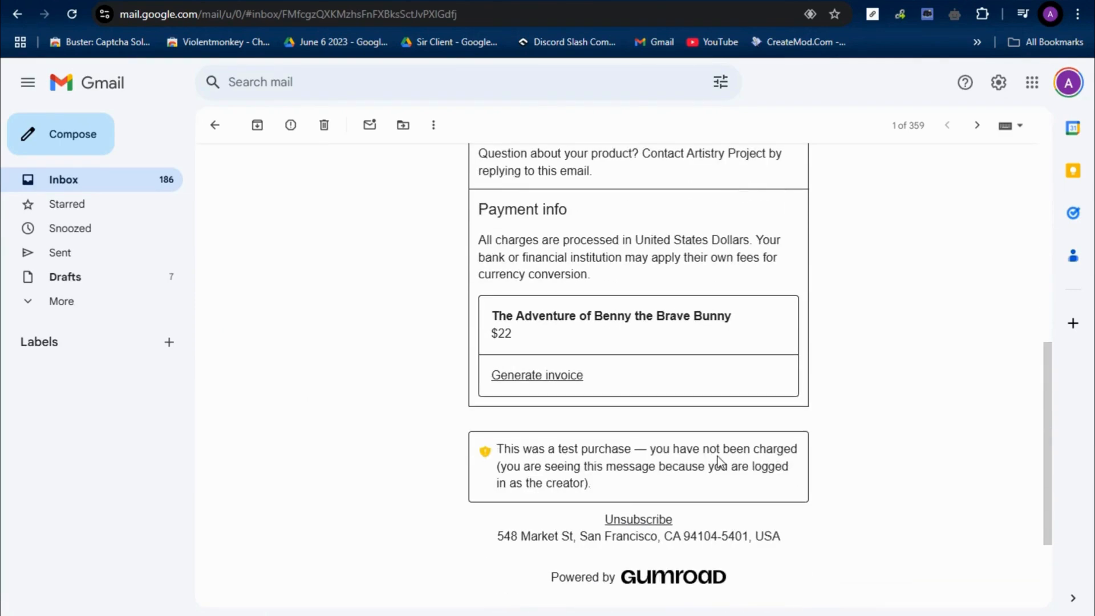
scroll(786, 494, down, 3)
scroll(786, 494, up, 6)
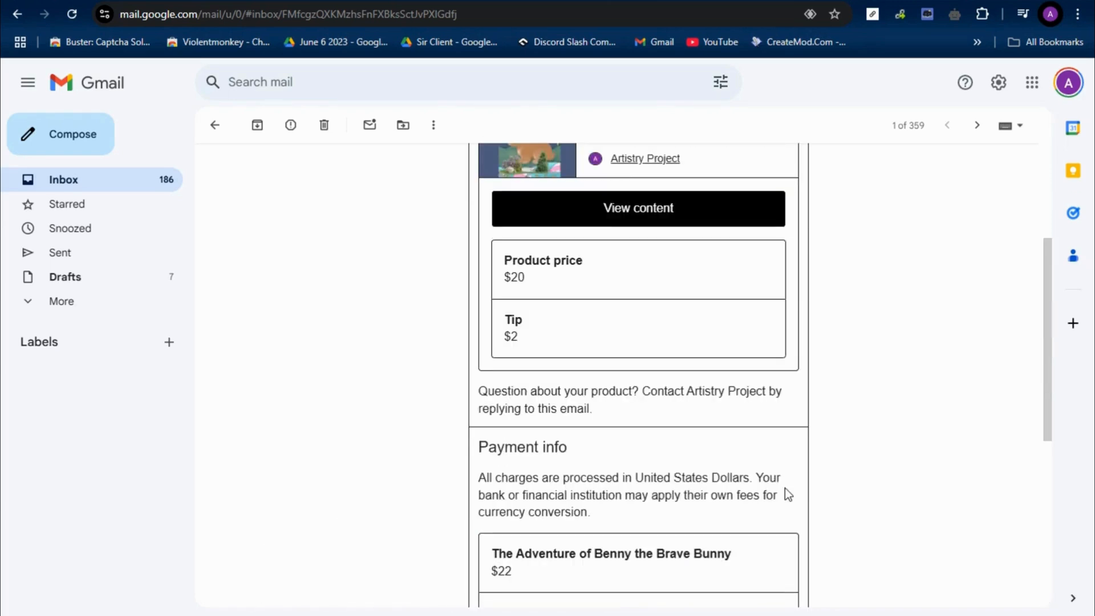
View the purchased content from the receipt e-mail and examine its library, receipt and open-in-app options
click(634, 217)
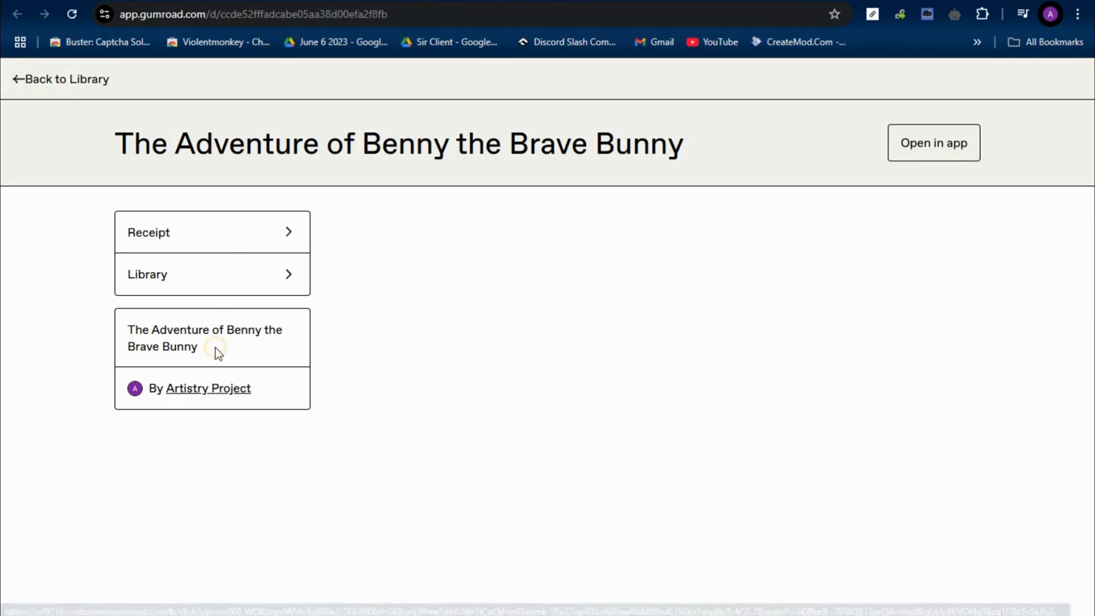
click(288, 275)
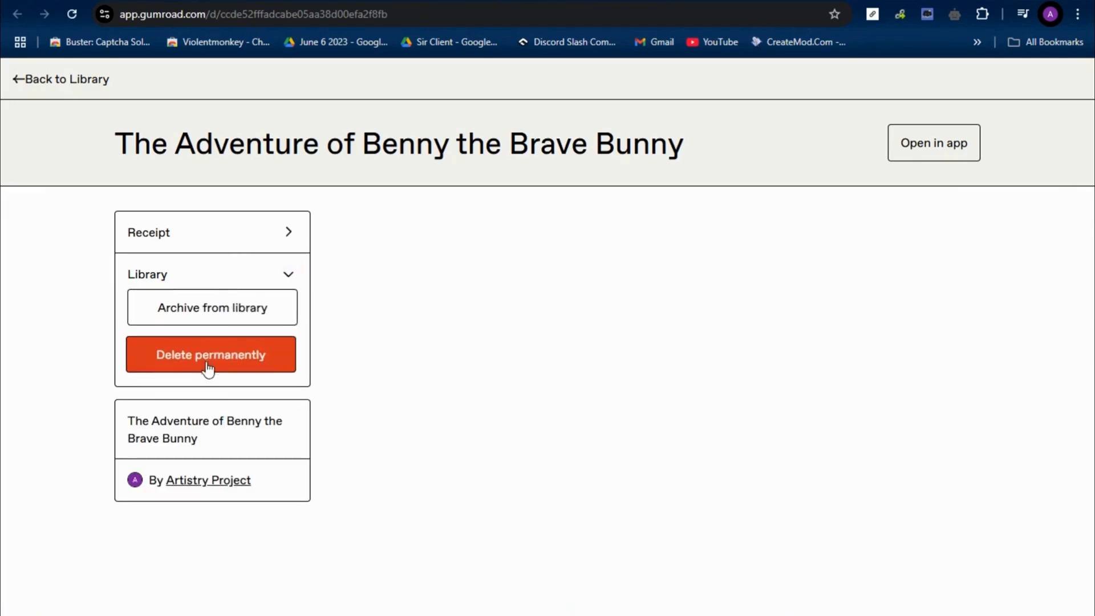
click(232, 234)
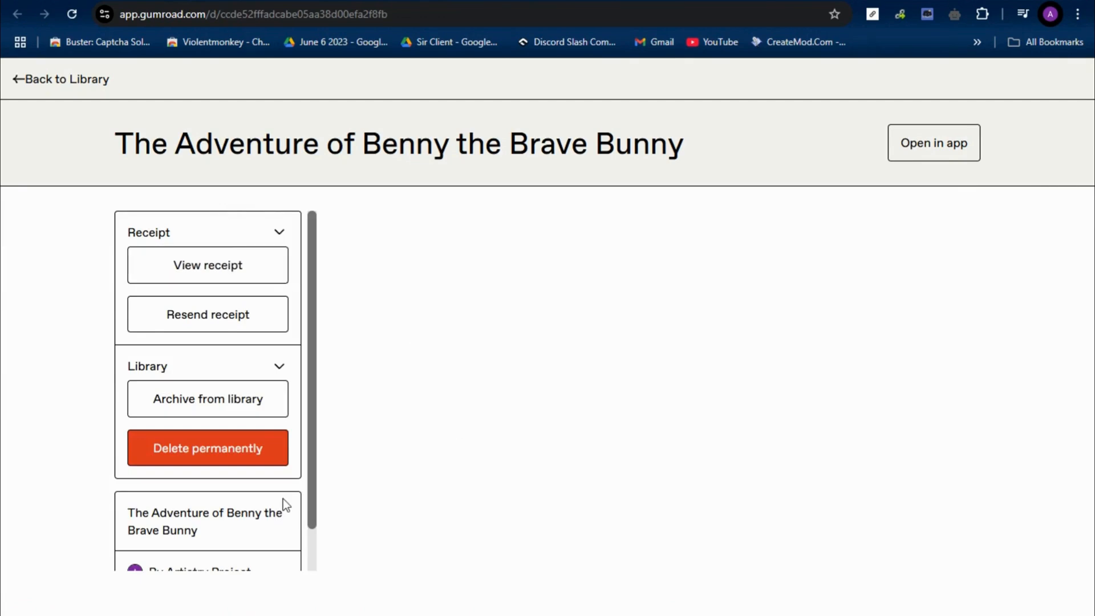
scroll(274, 513, down, 1)
scroll(262, 526, down, 1)
click(927, 143)
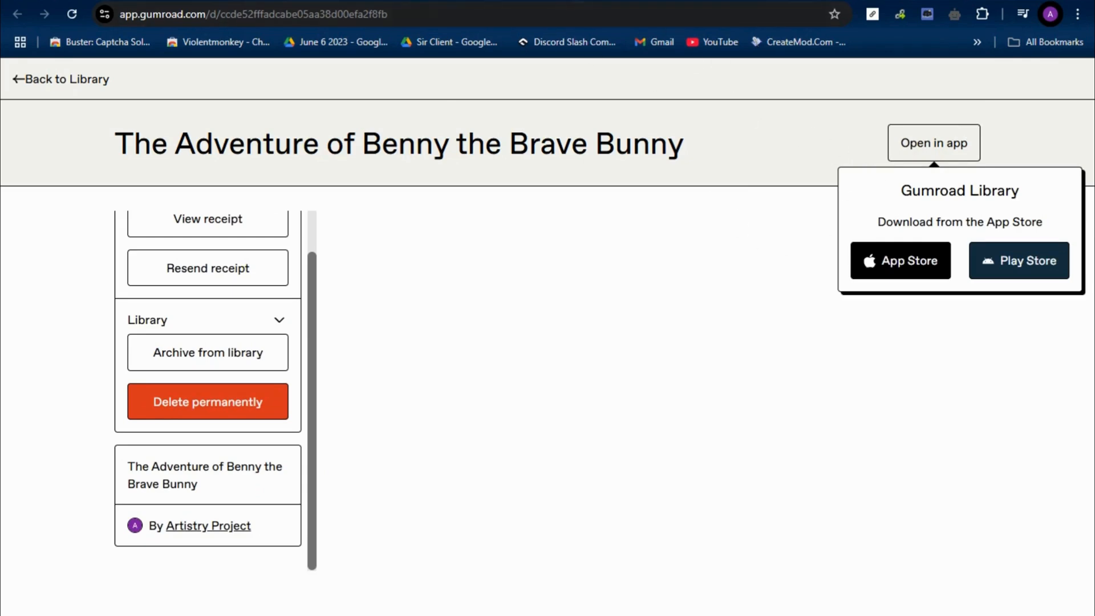
Go back over the receipt e-mail in Gmail, and switch to Gumroad to view the list of all products
key(ctrl+shift+Tab)
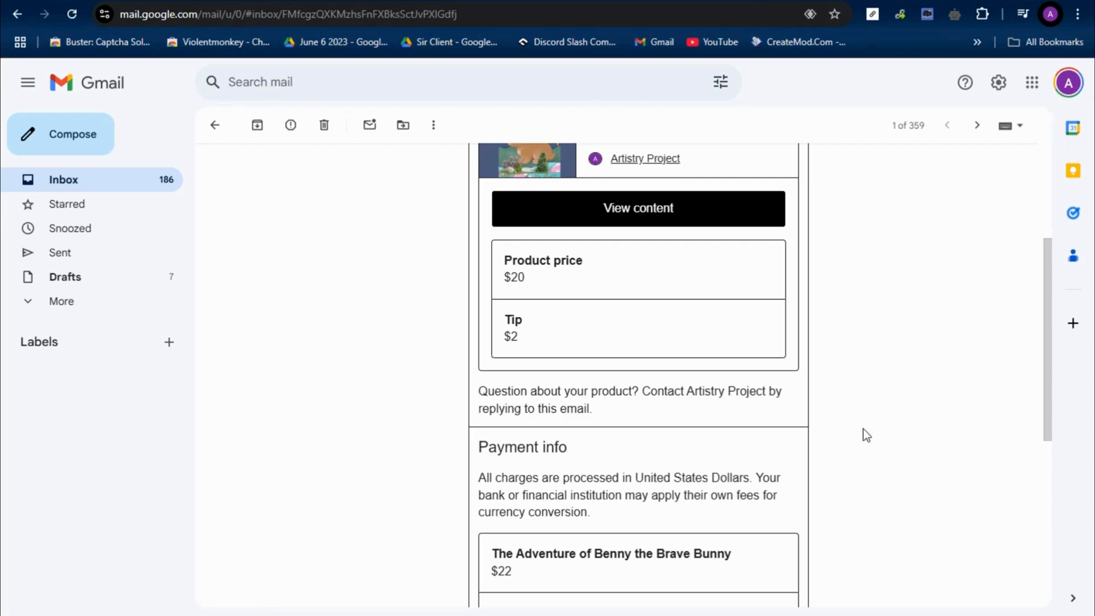
scroll(858, 430, down, 4)
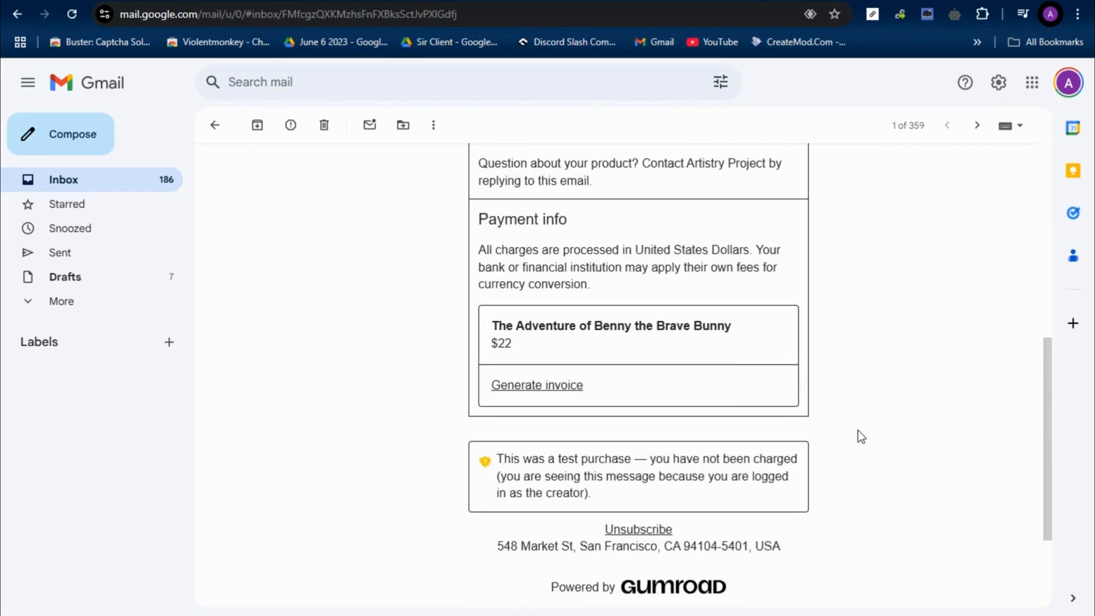
scroll(858, 430, up, 5)
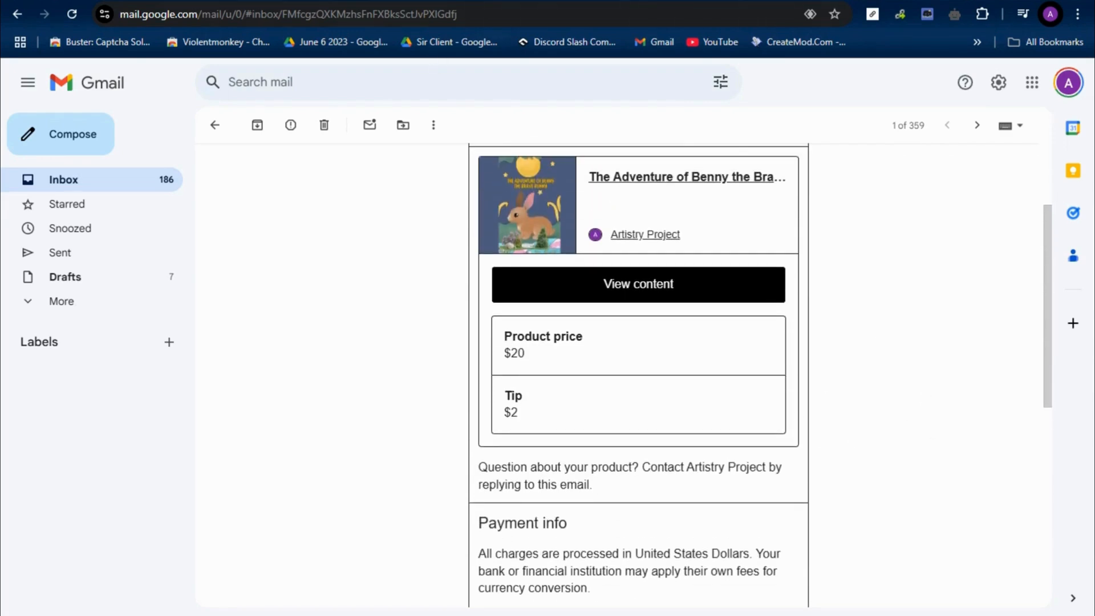
click(378, 2)
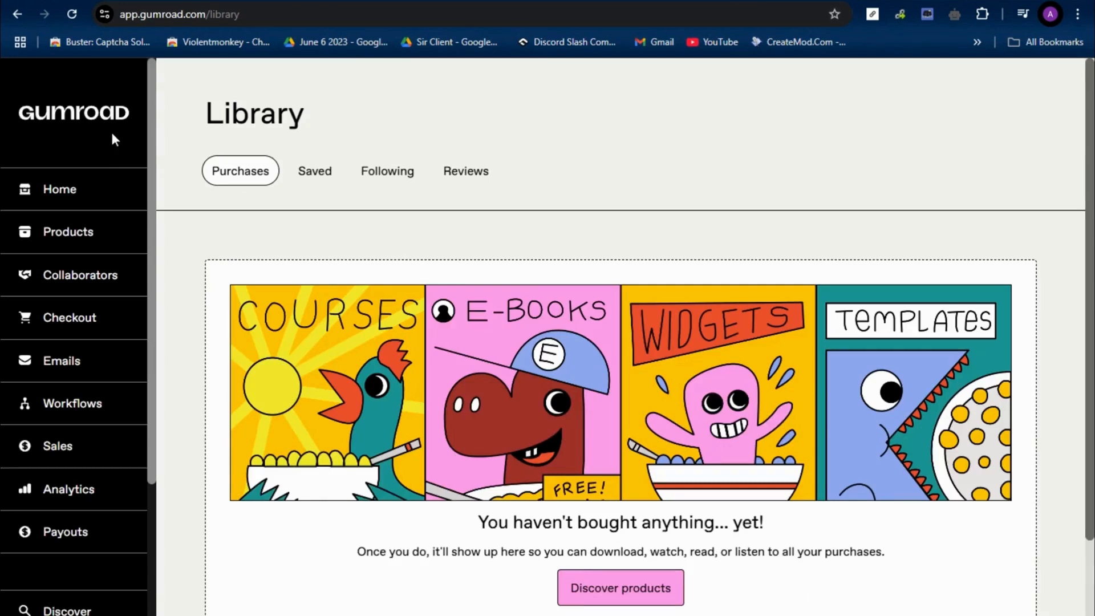
click(74, 241)
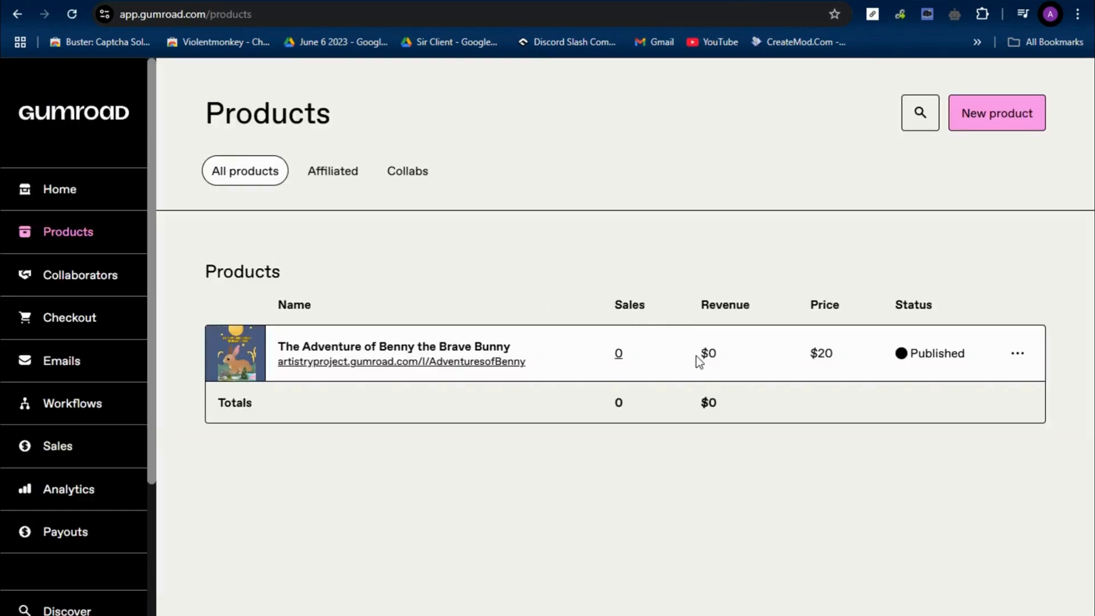